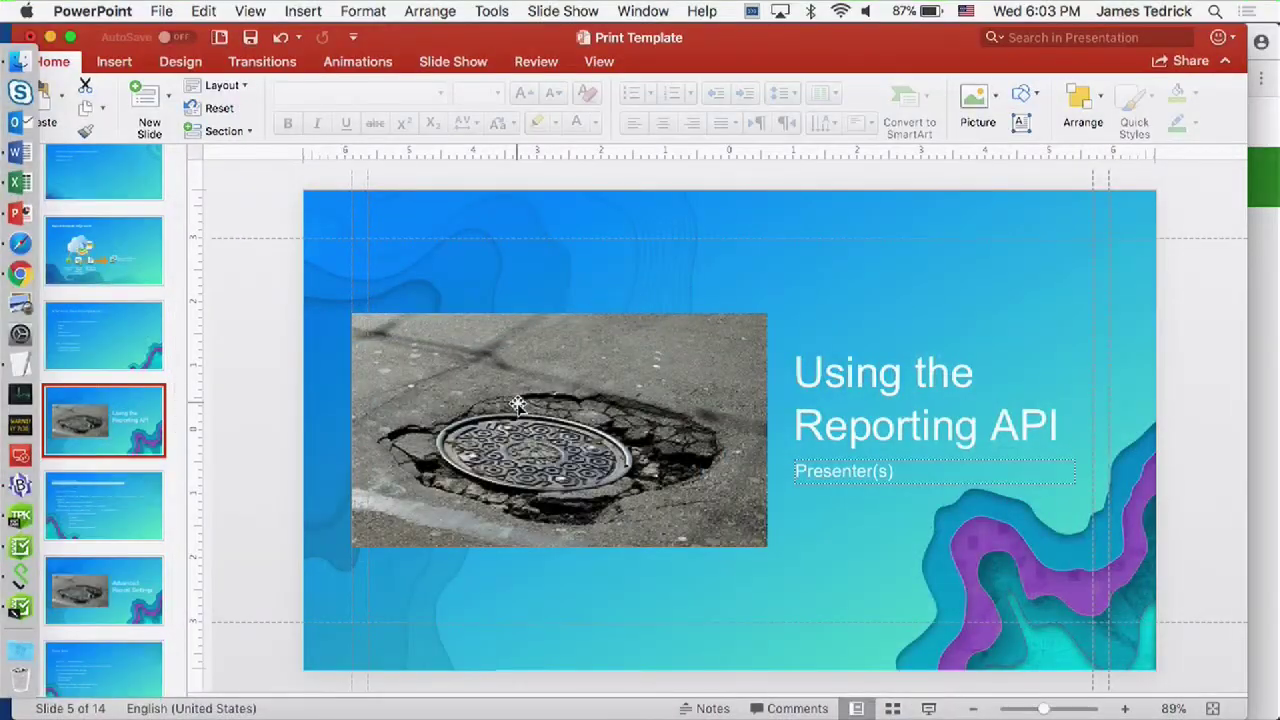
Switch from the 'Using the Reporting API' slide to the Survey123 surveys page in Chrome
click(20, 272)
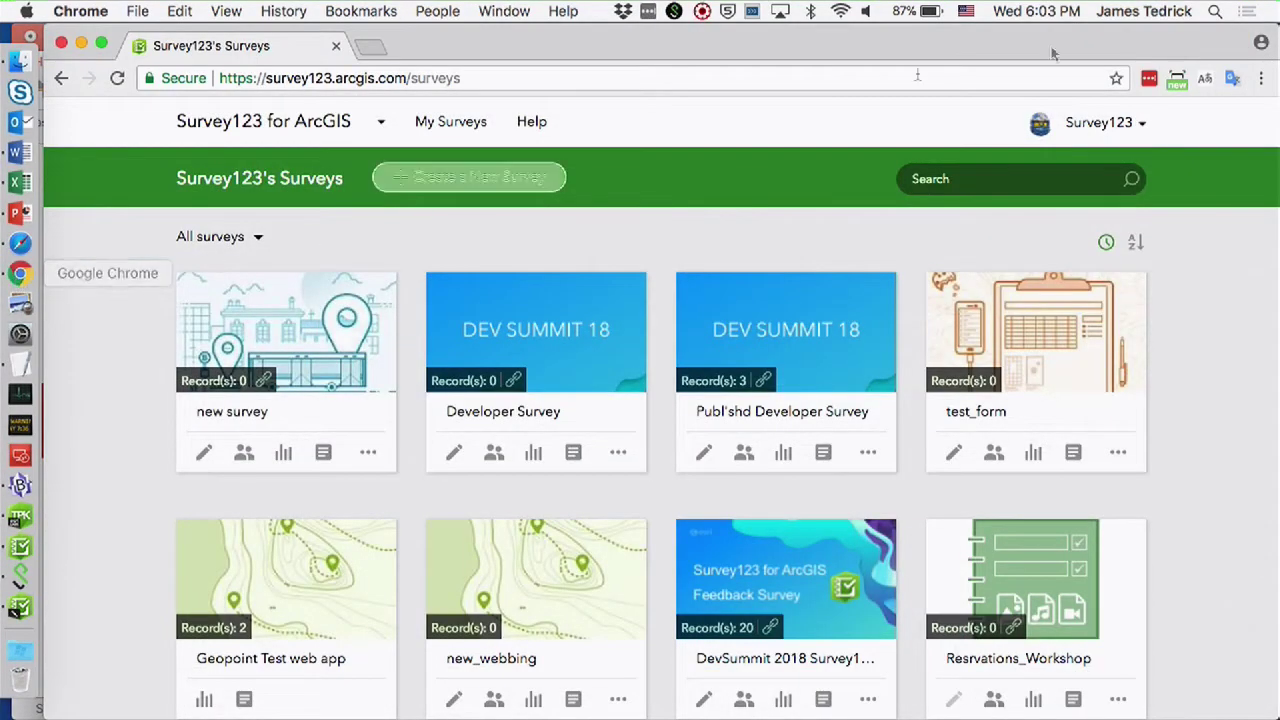
Search the surveys for 'manhole' and open the Manhole_Inspection survey's data page
click(1001, 177)
text(manhole)
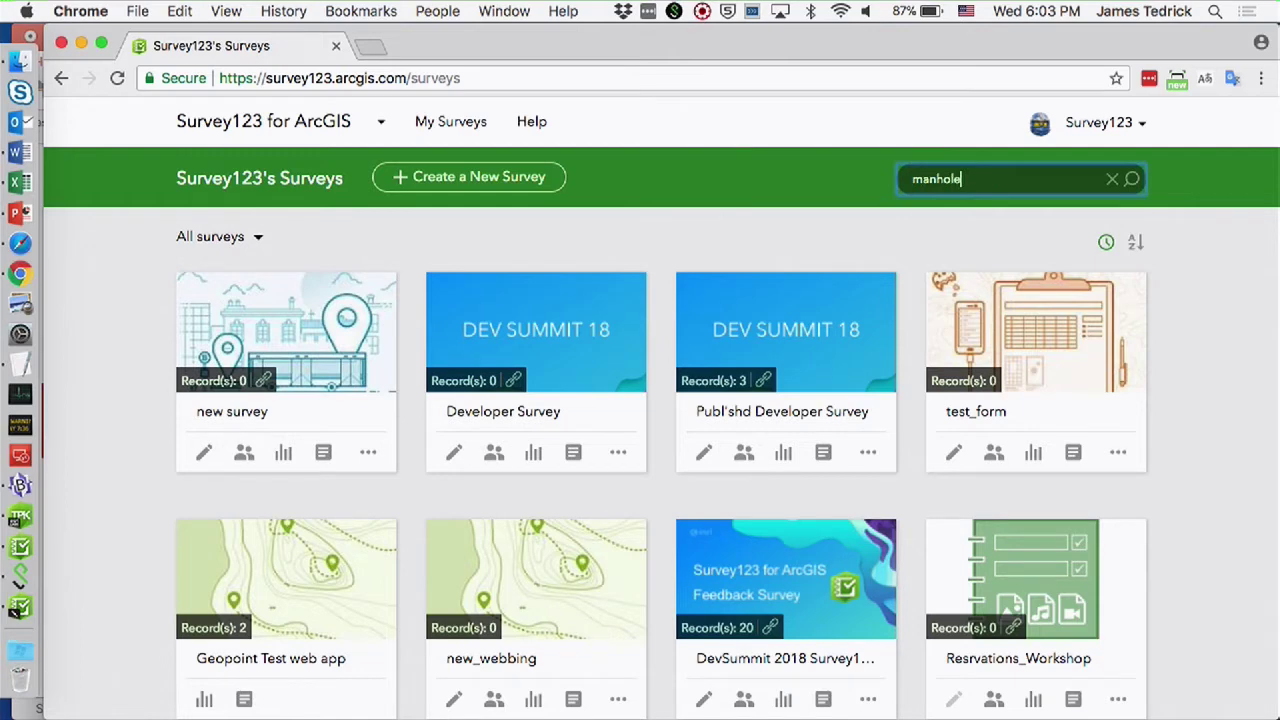
key(Return)
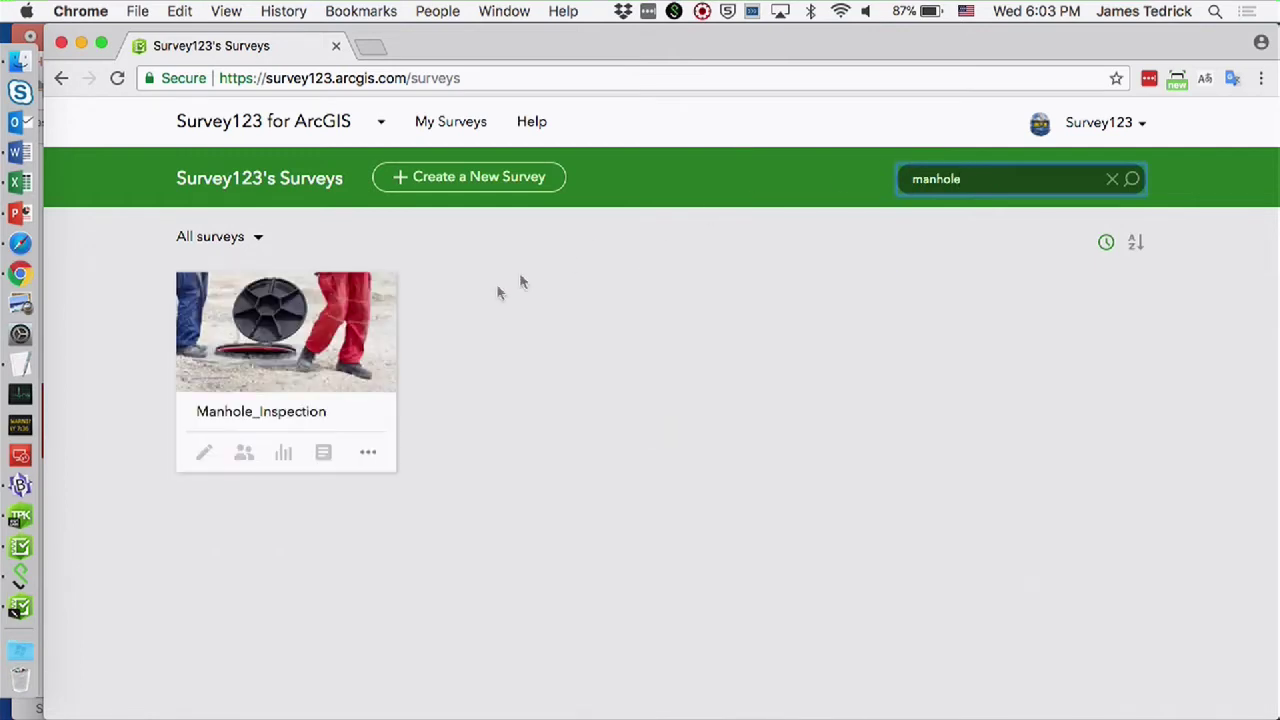
click(322, 453)
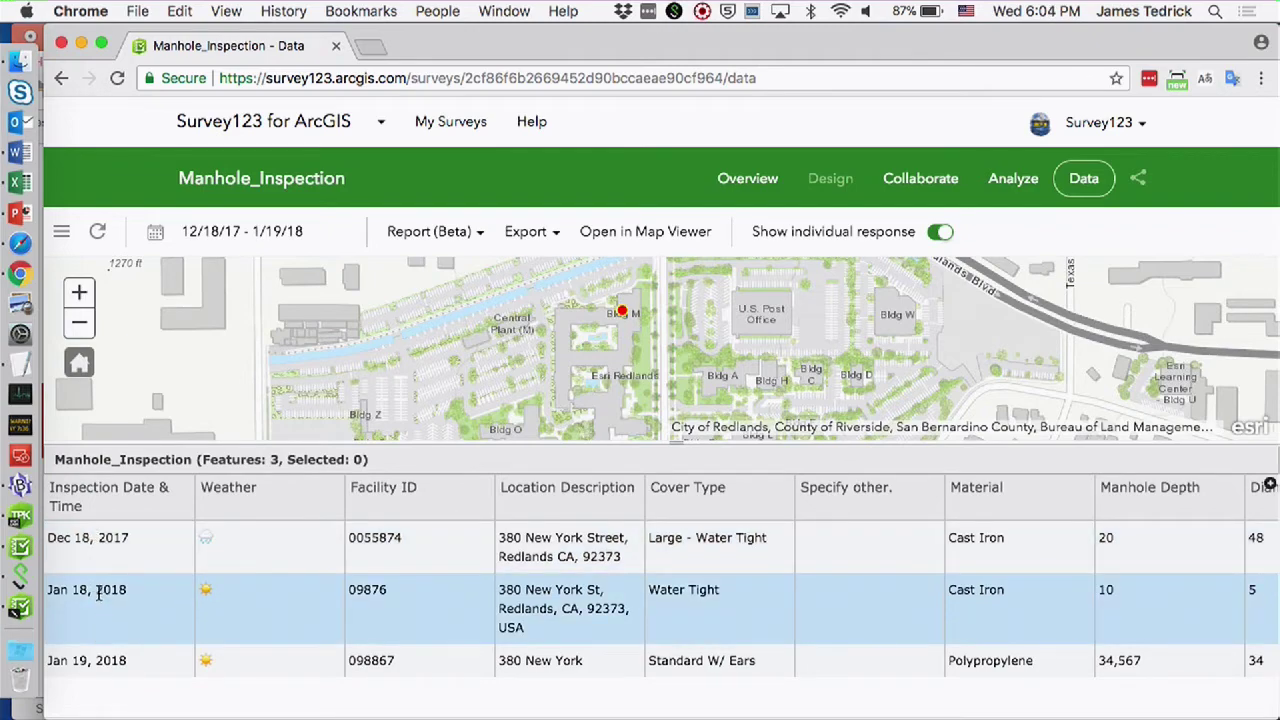
drag(686, 332, 623, 333)
Show the Jan 18, 2018 inspection's full details and preview its printout without printing
click(130, 591)
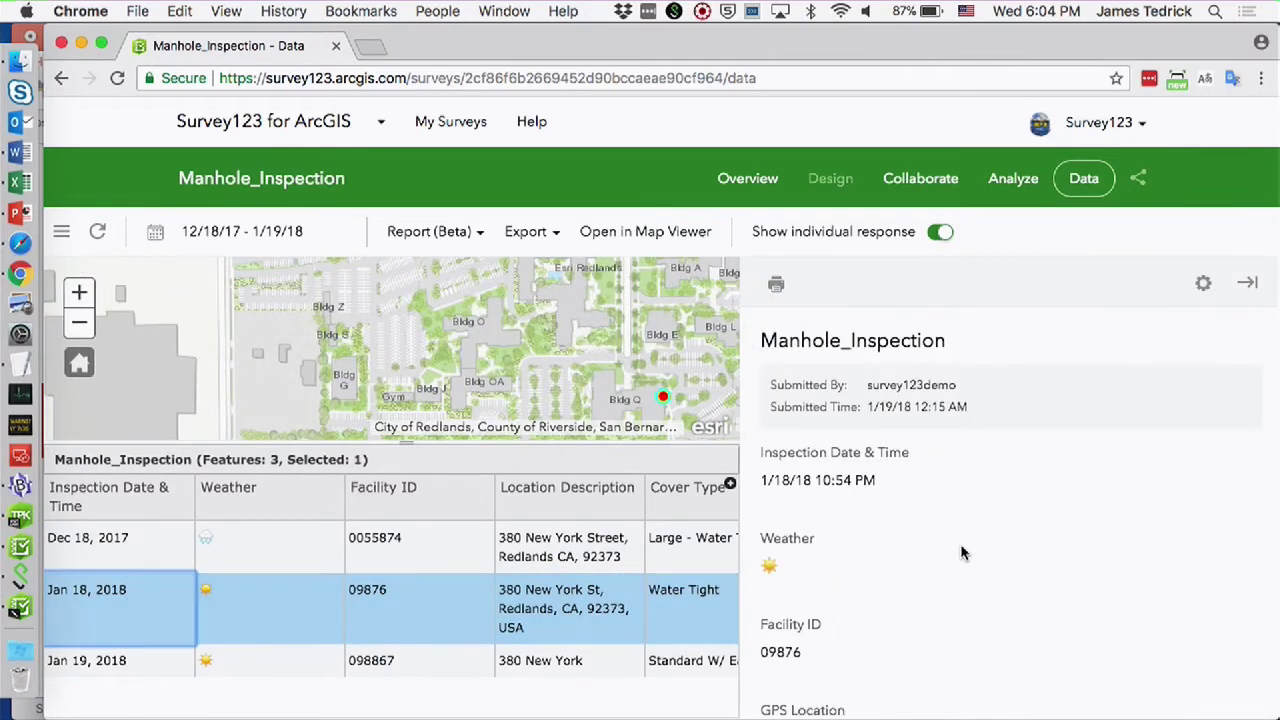
scroll(960, 550, down, 3)
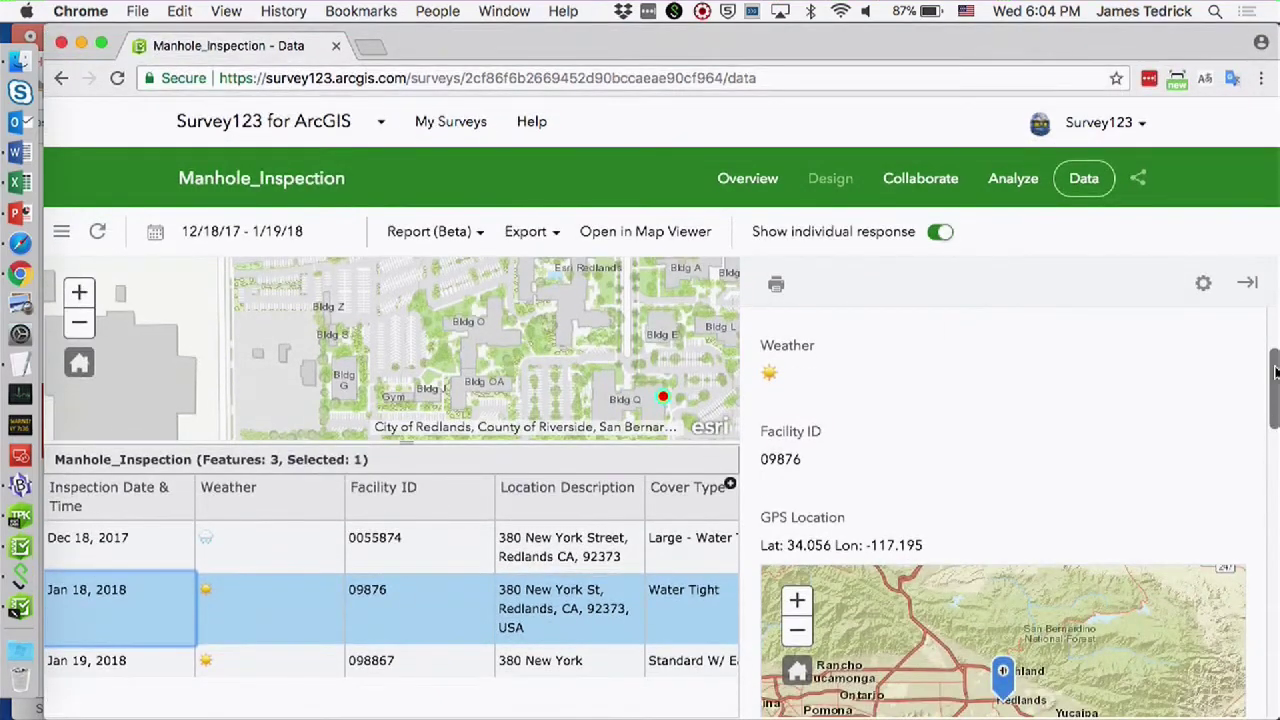
drag(1274, 372, 1276, 318)
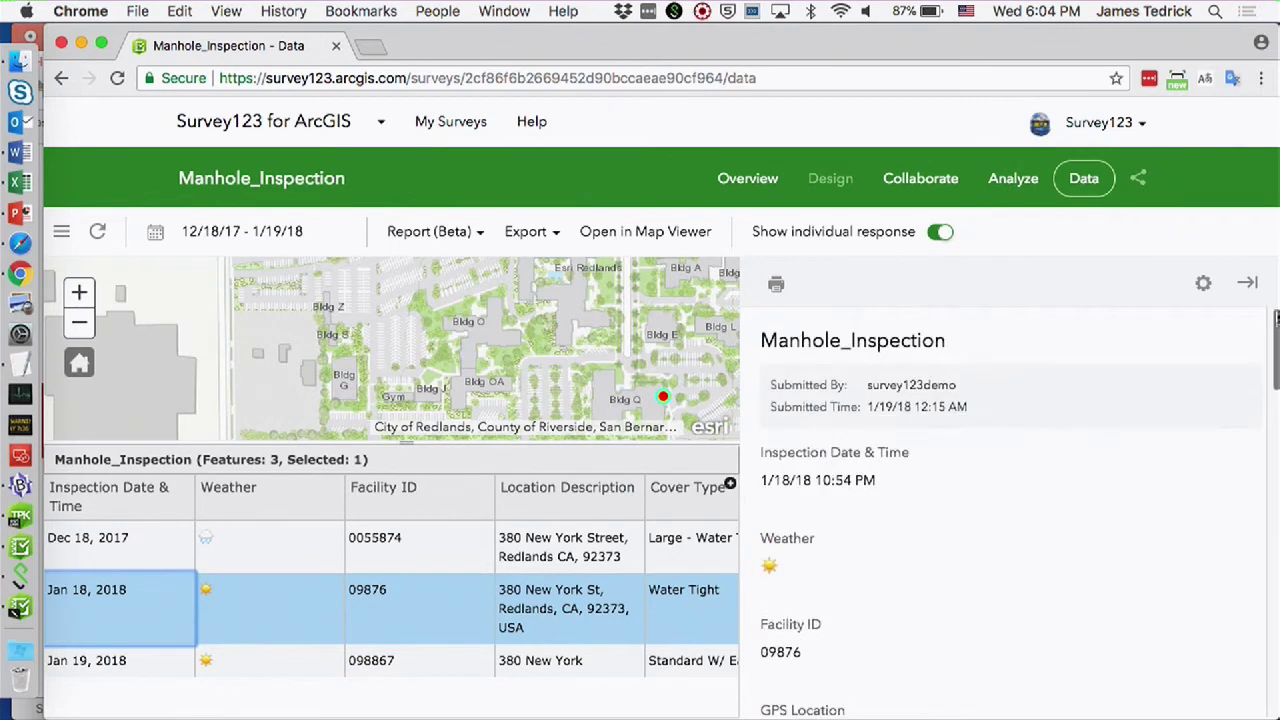
click(779, 285)
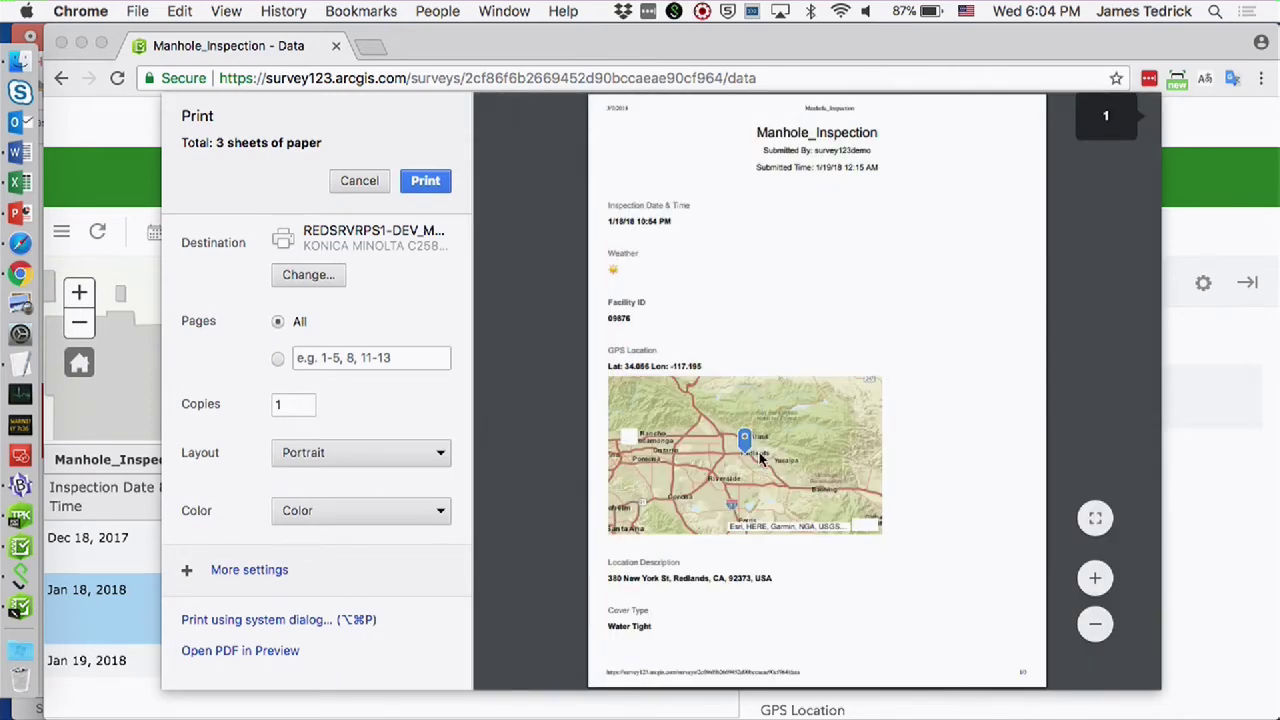
scroll(760, 458, down, 5)
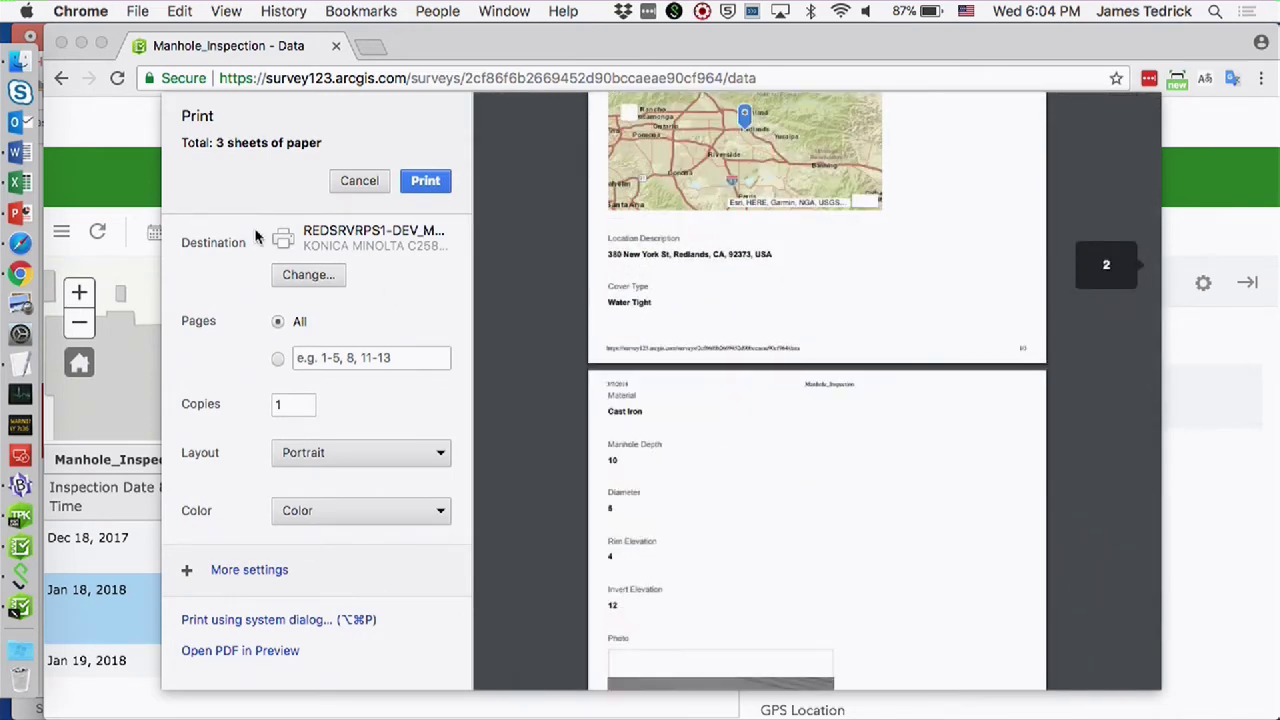
click(352, 184)
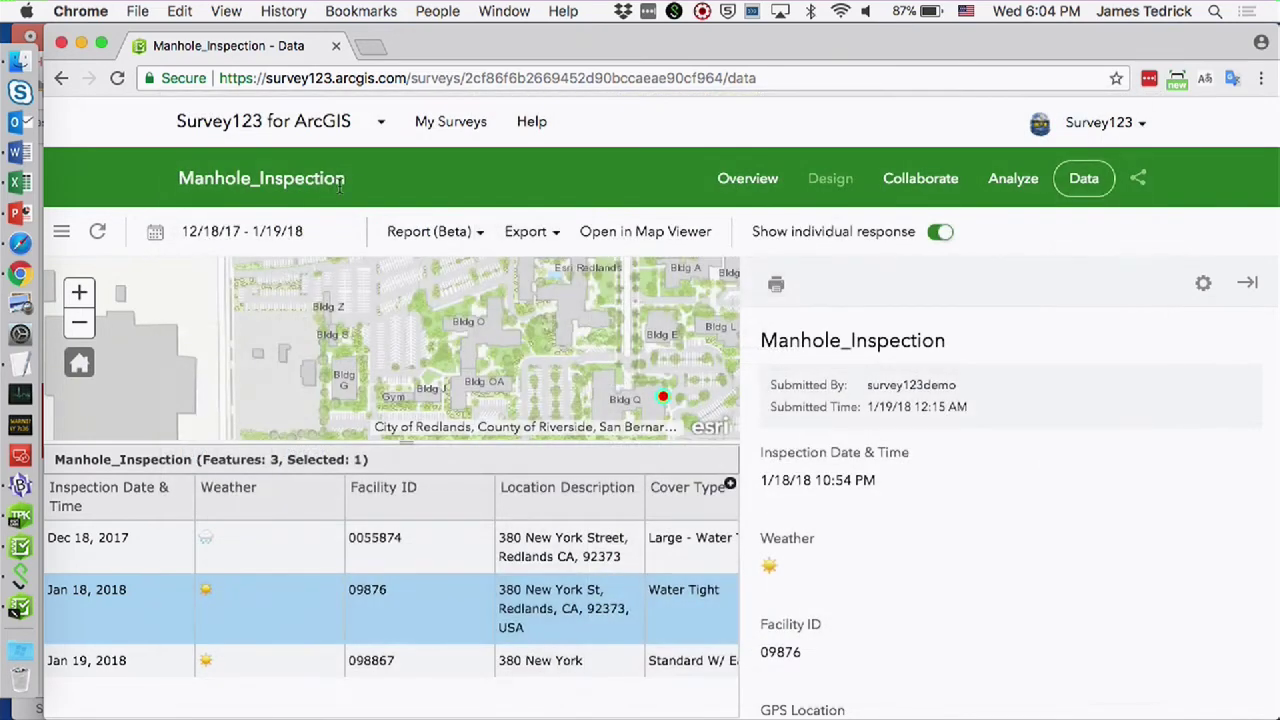
Start a new report template named DevSummit with the summary 'Template for DevSummit'
click(465, 233)
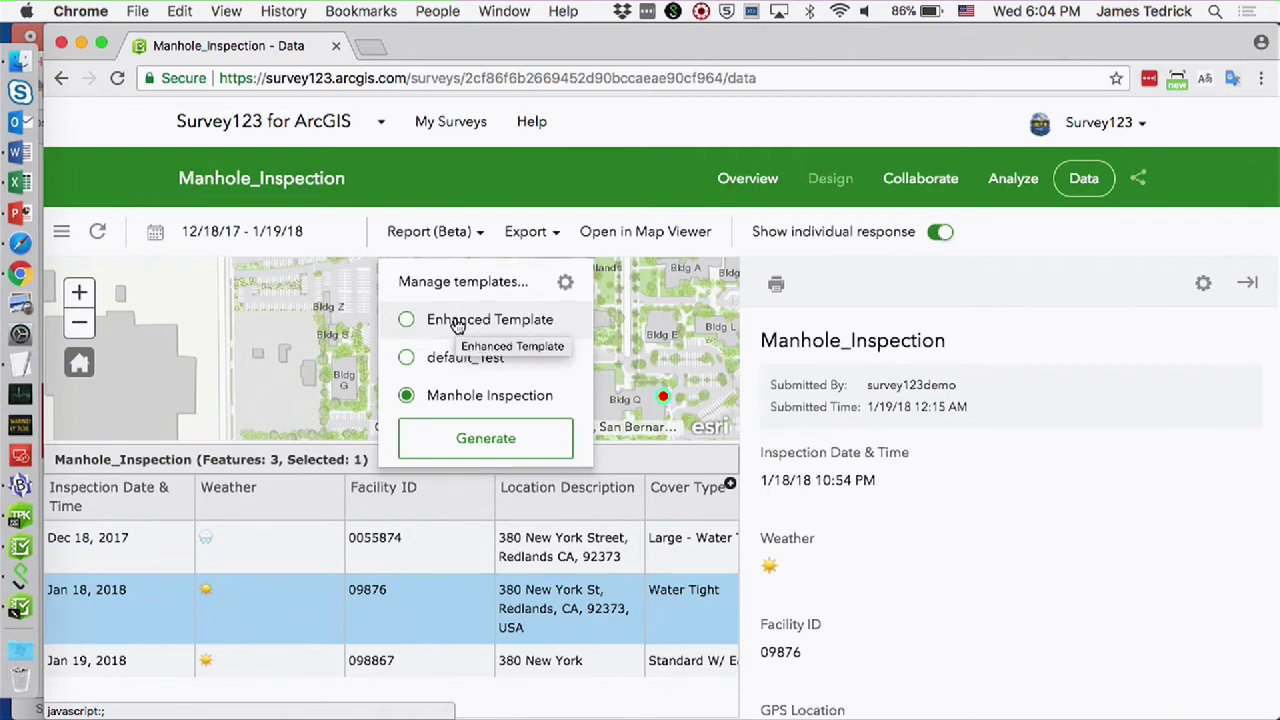
click(565, 283)
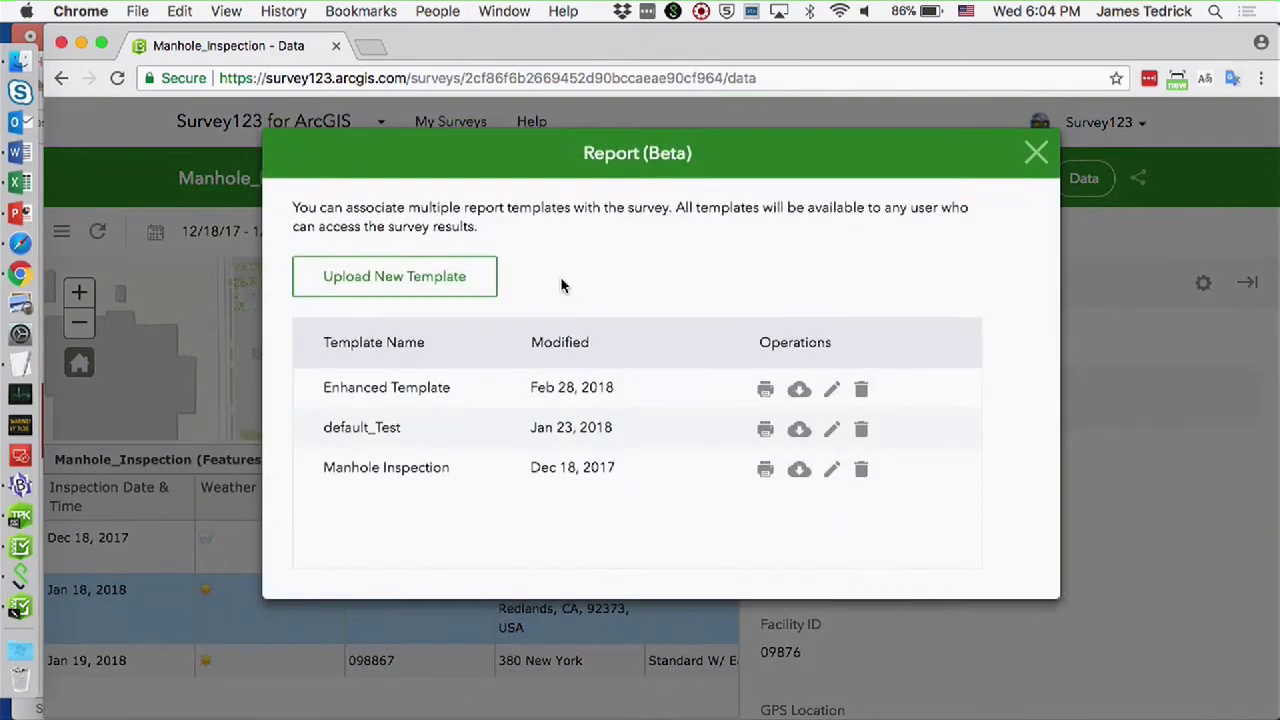
click(424, 288)
click(380, 244)
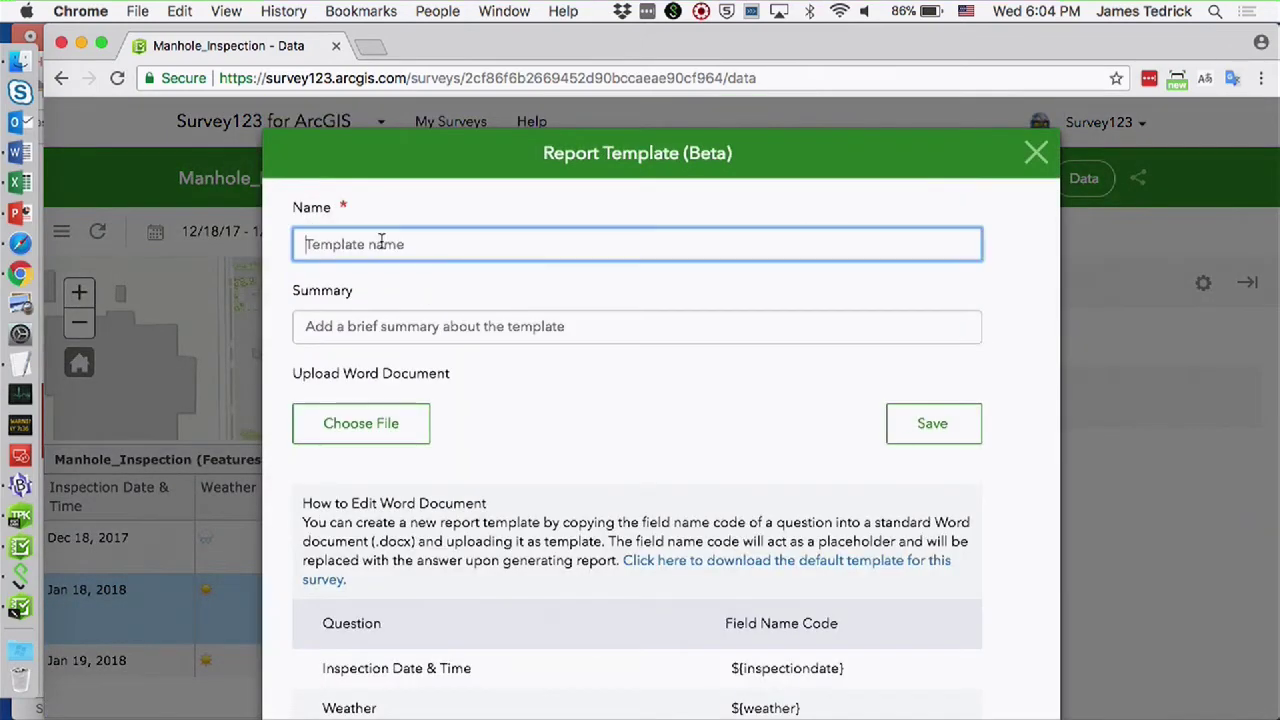
text(DevSummit)
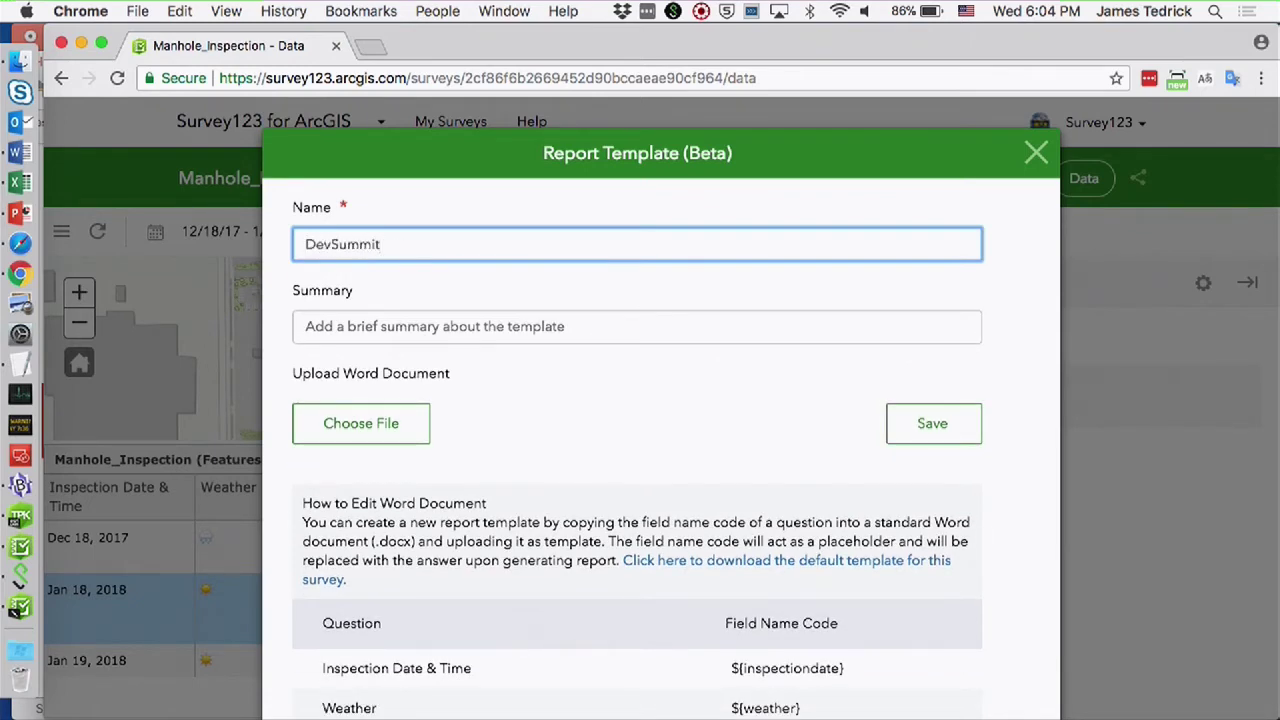
scroll(603, 403, down, 3)
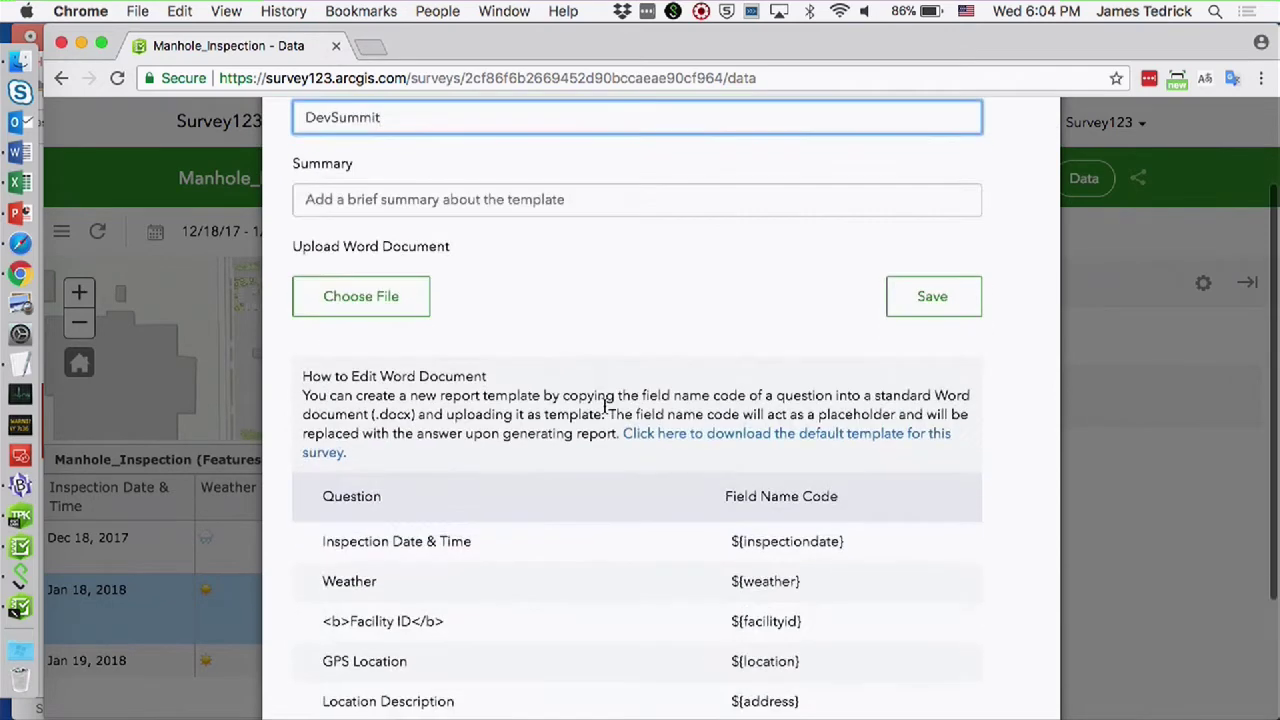
click(495, 200)
text(Template)
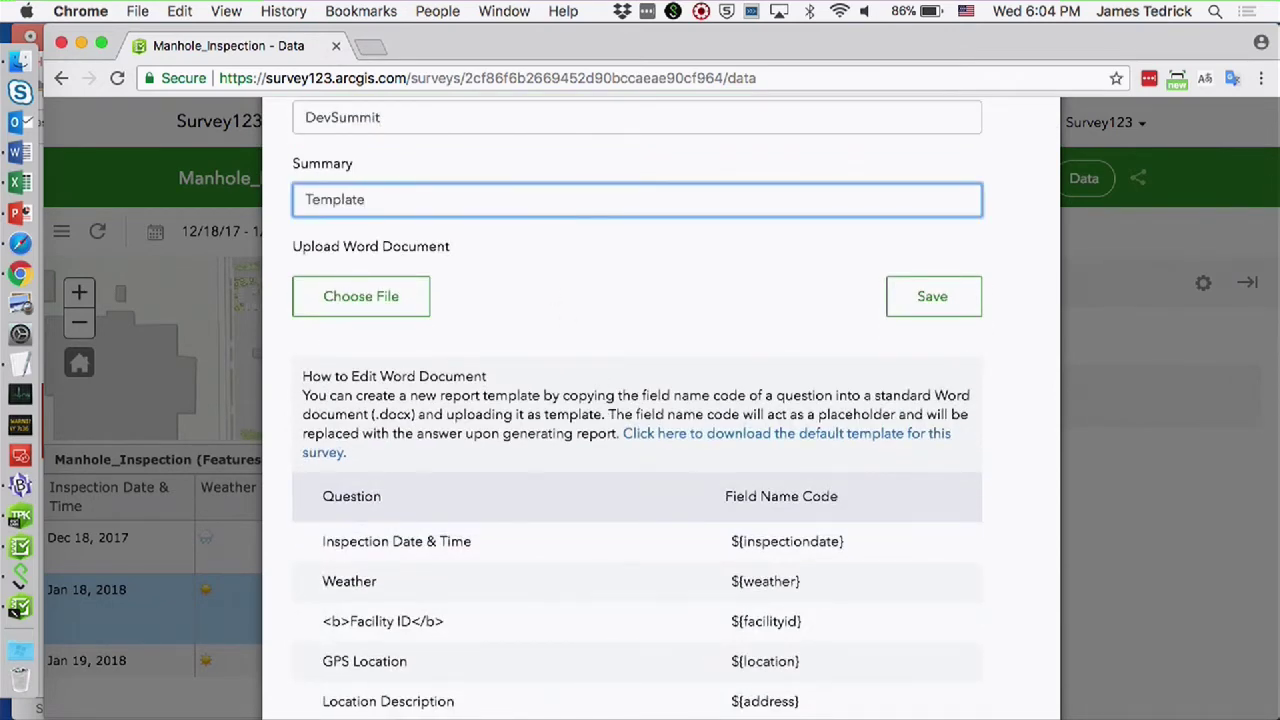
text( for DevSummit)
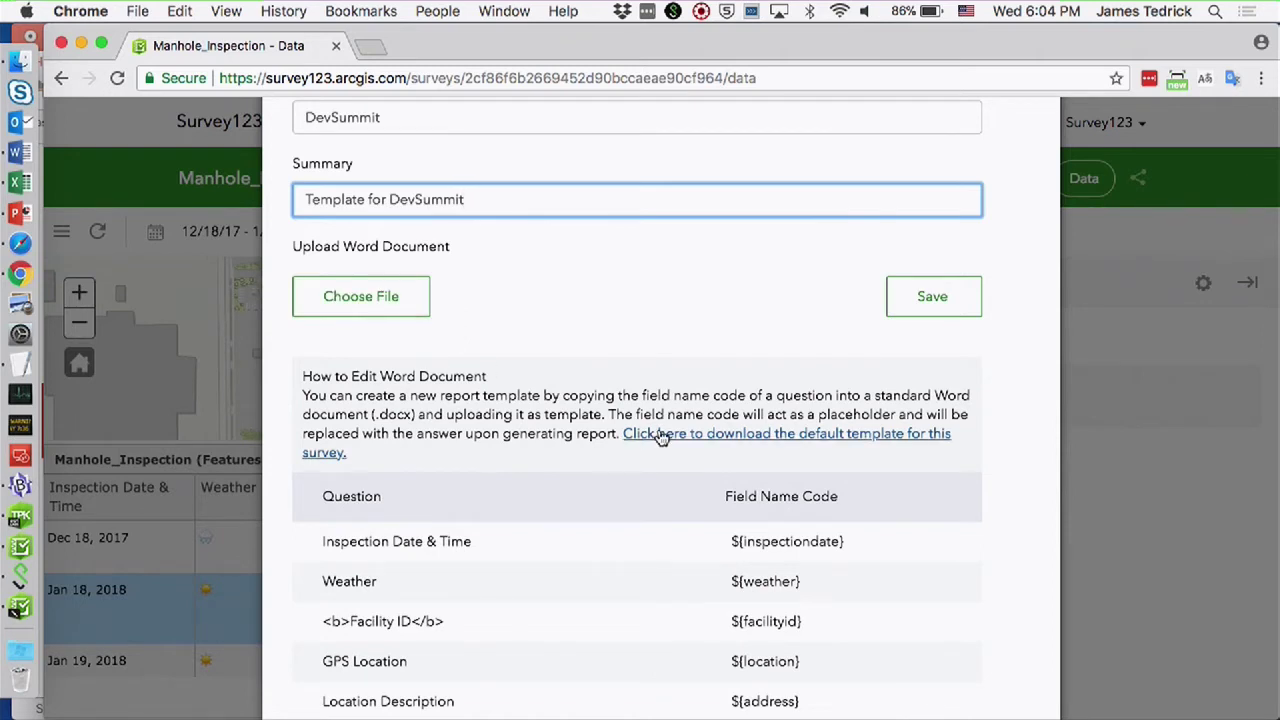
Download the survey's default template, check the Weather field help, and open the file in Word
click(660, 437)
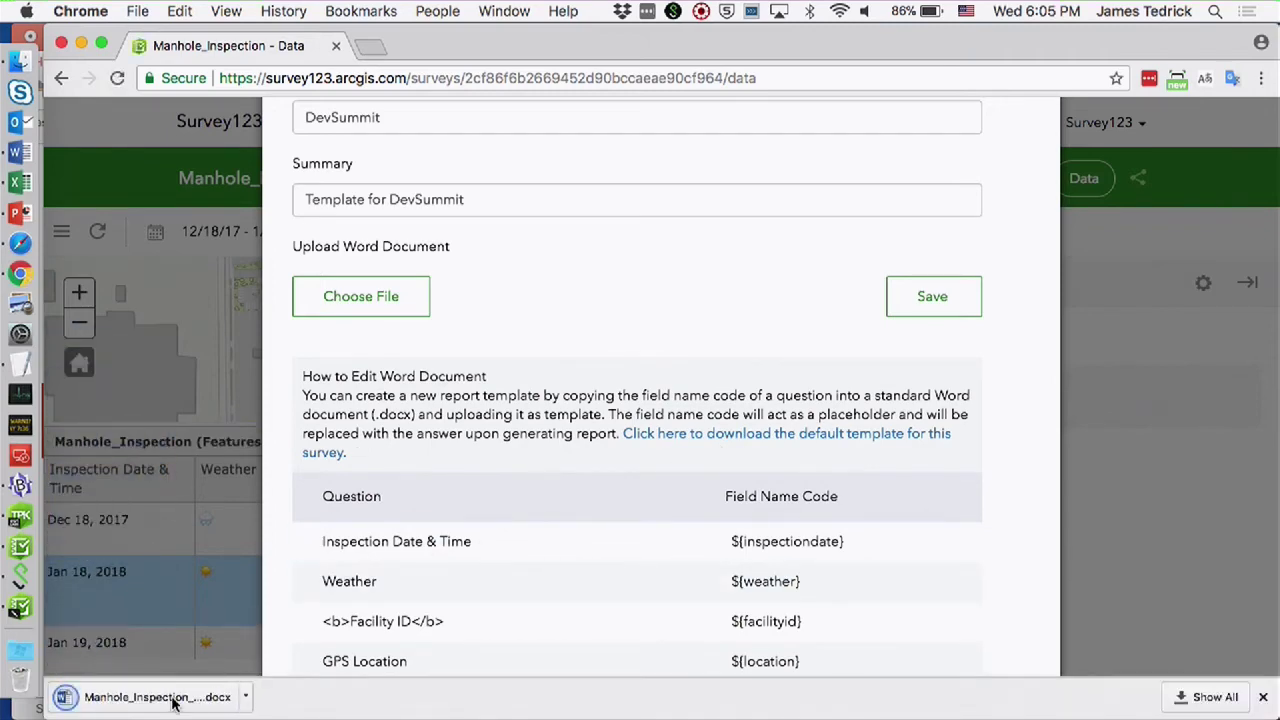
scroll(650, 418, down, 5)
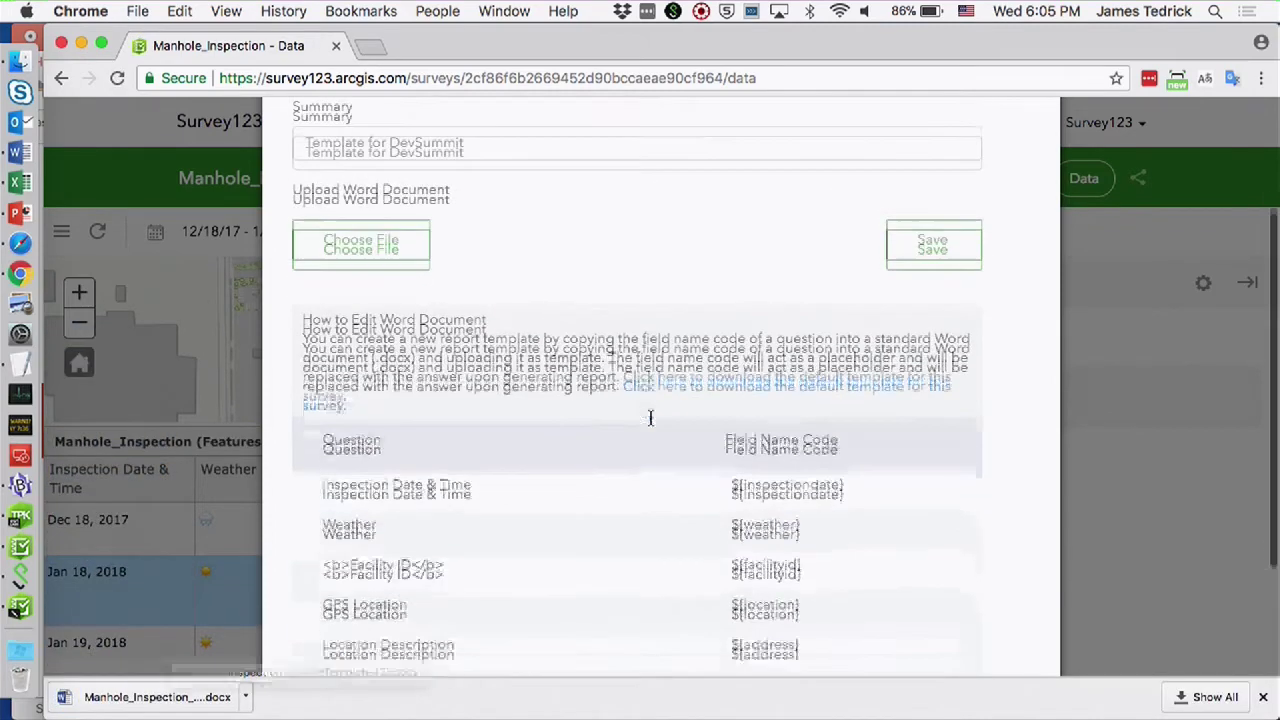
scroll(650, 418, up, 2)
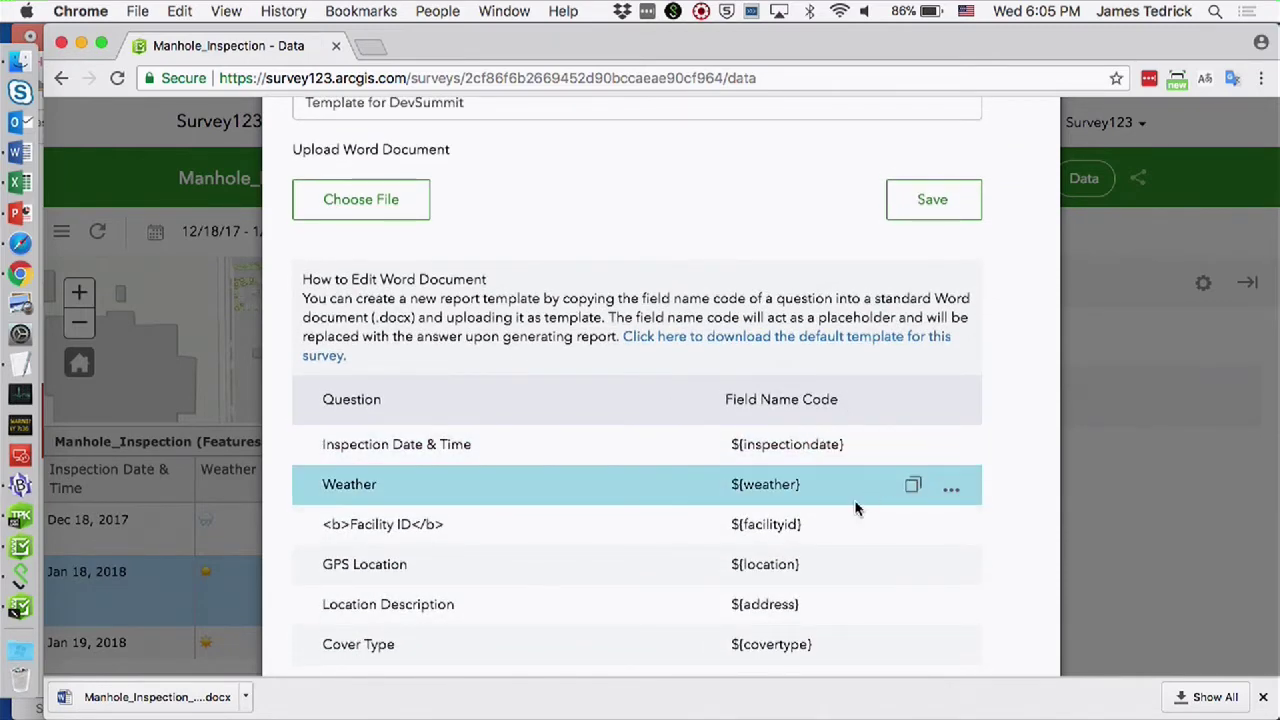
click(951, 489)
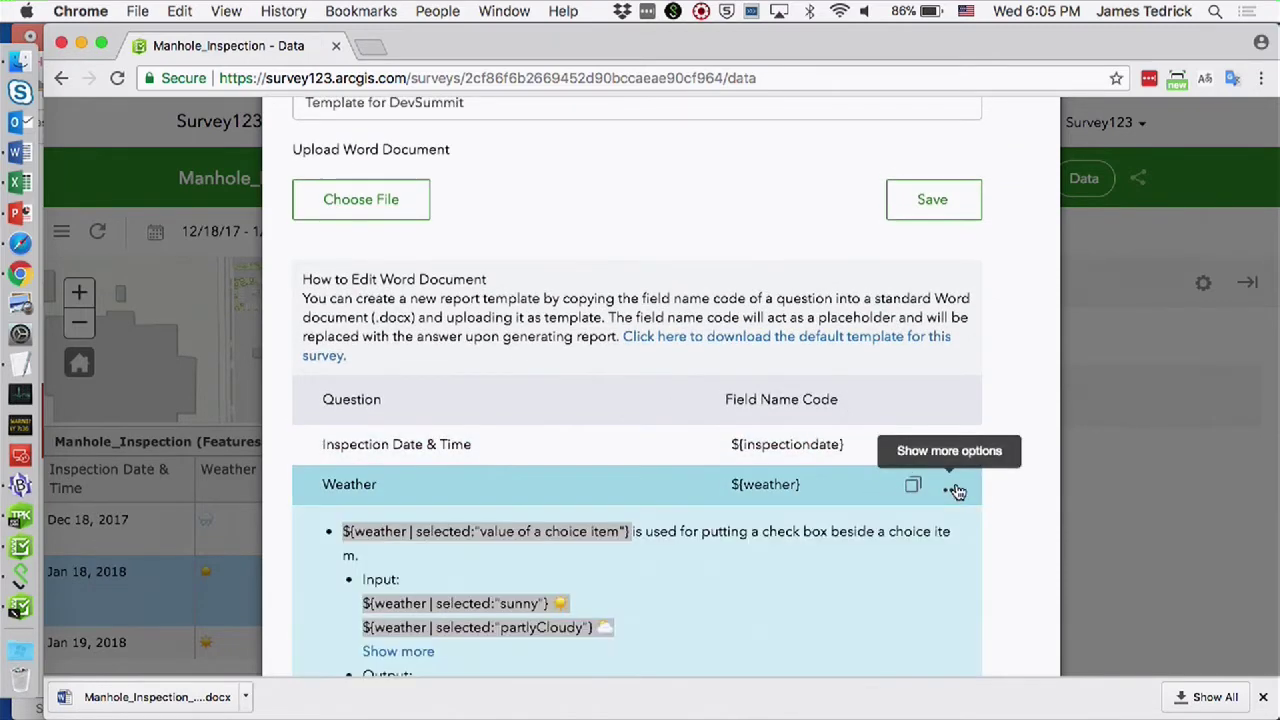
scroll(955, 488, down, 3)
scroll(955, 488, up, 3)
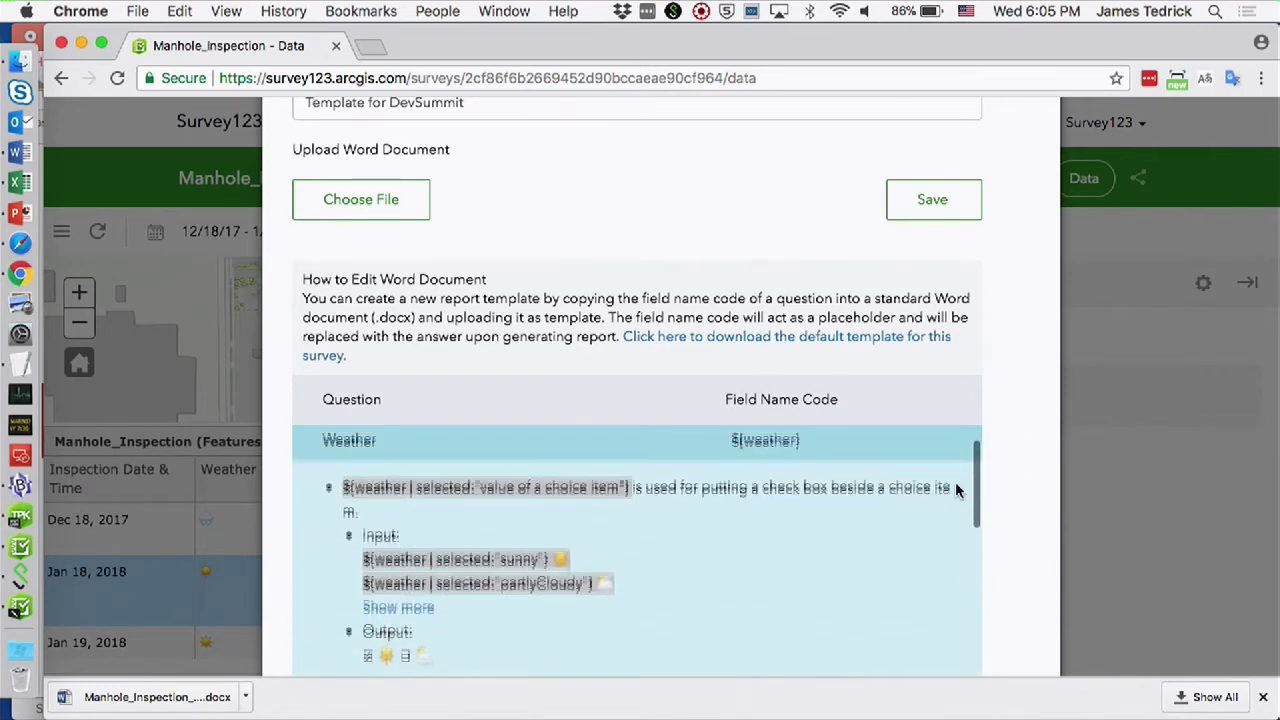
click(954, 451)
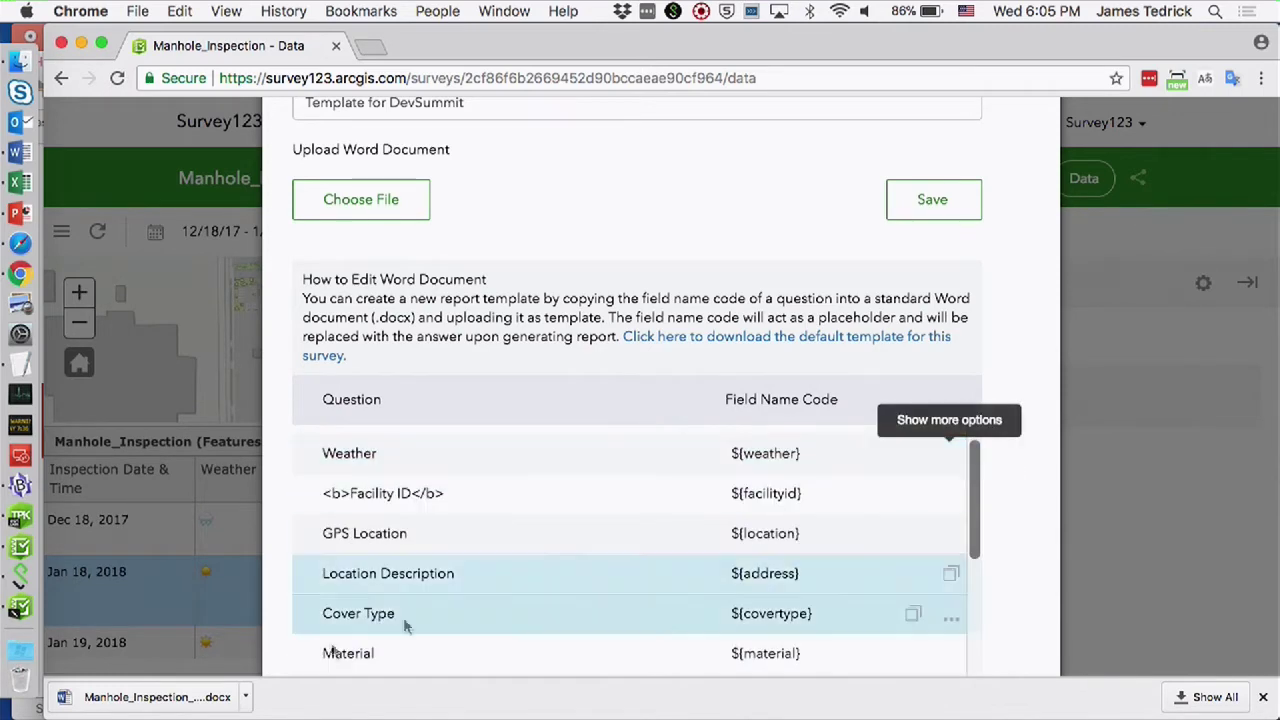
click(245, 697)
click(322, 620)
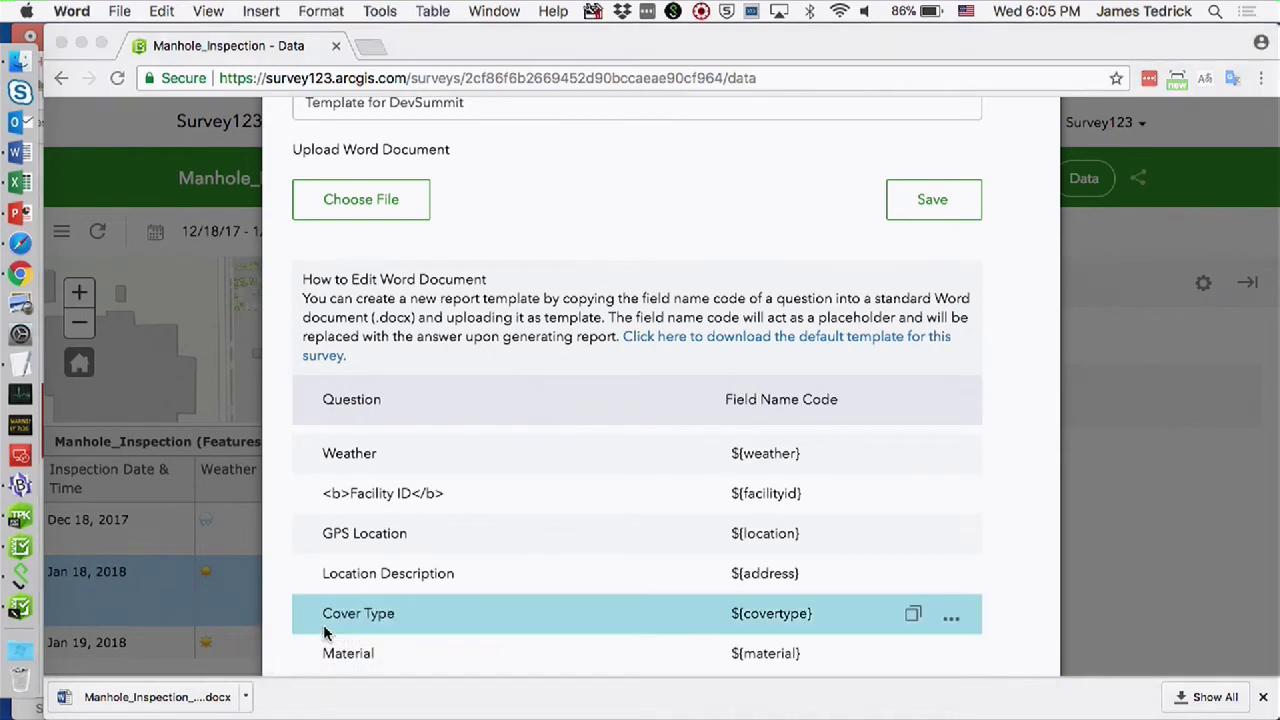
Save the Word template under the new name Manhole_DevSummit
click(120, 10)
click(166, 162)
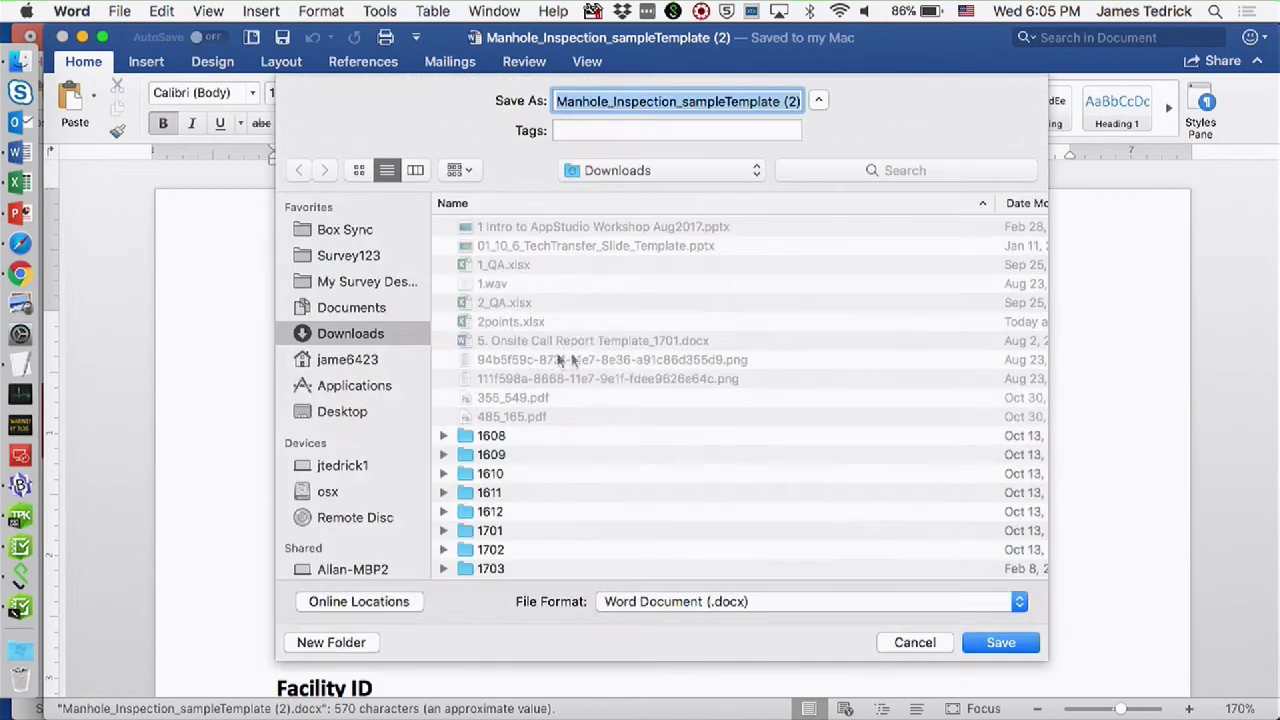
text(Manh)
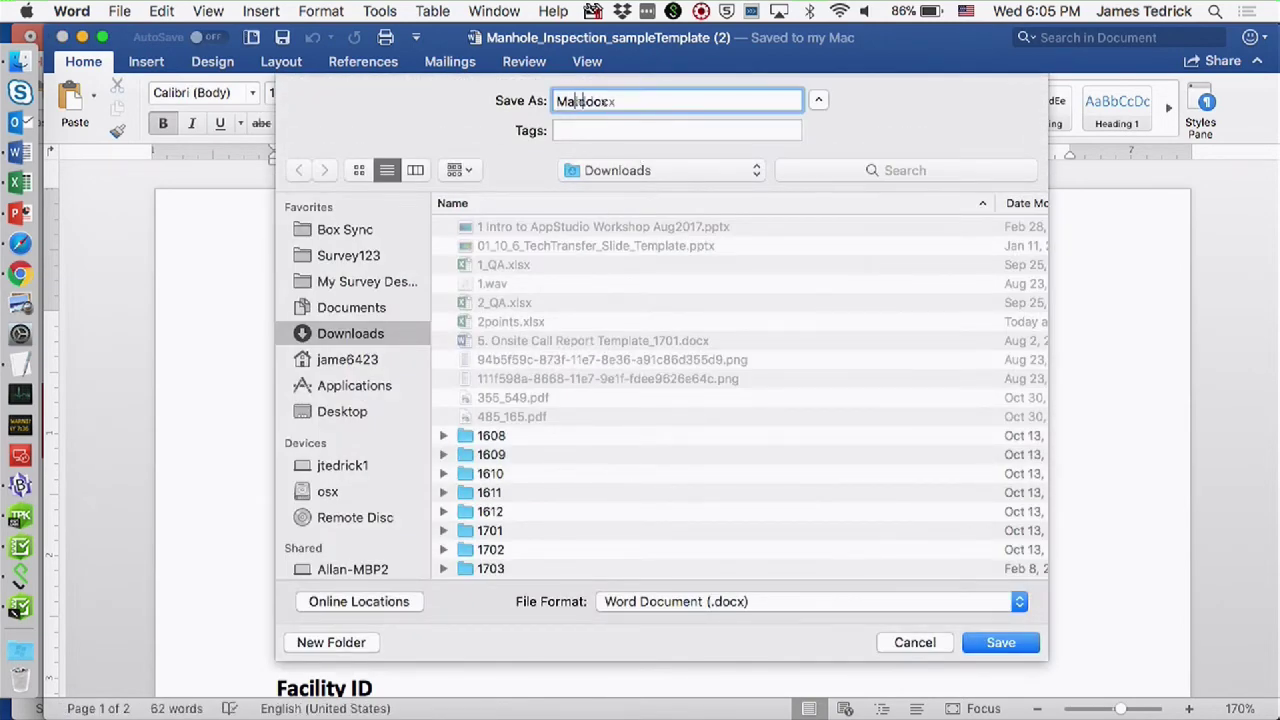
text(ole_DevSummit)
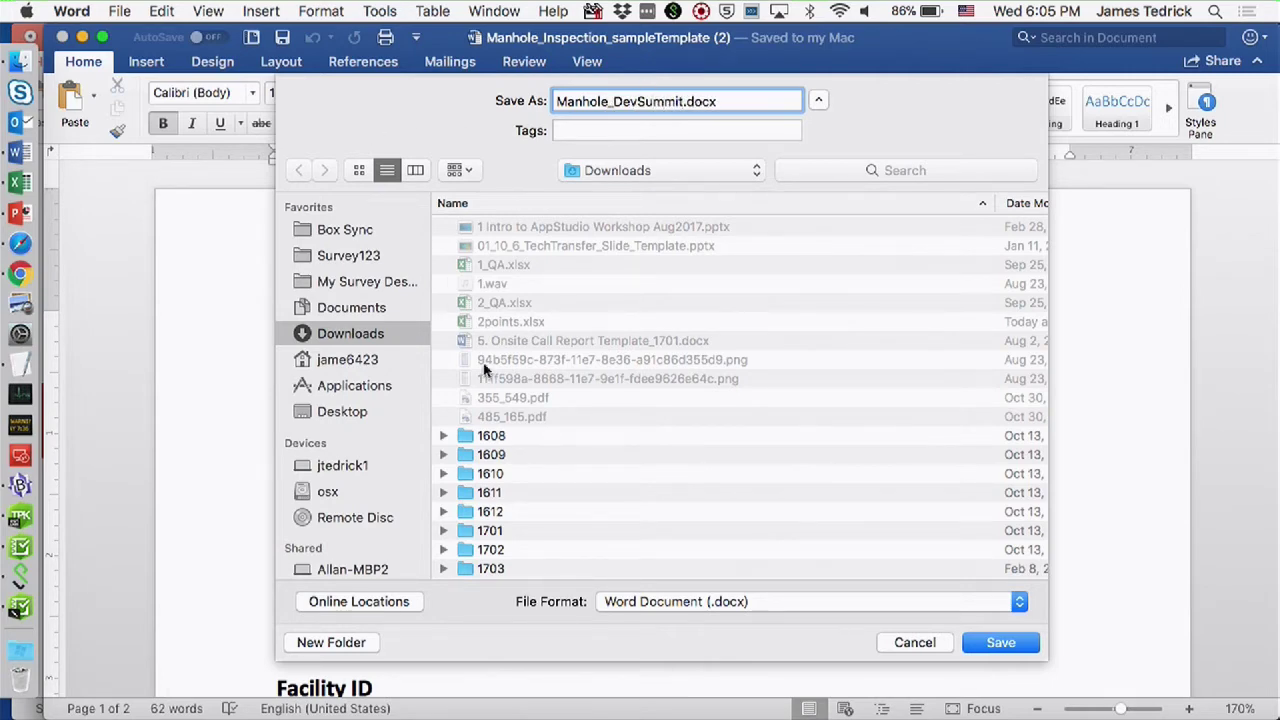
click(1000, 643)
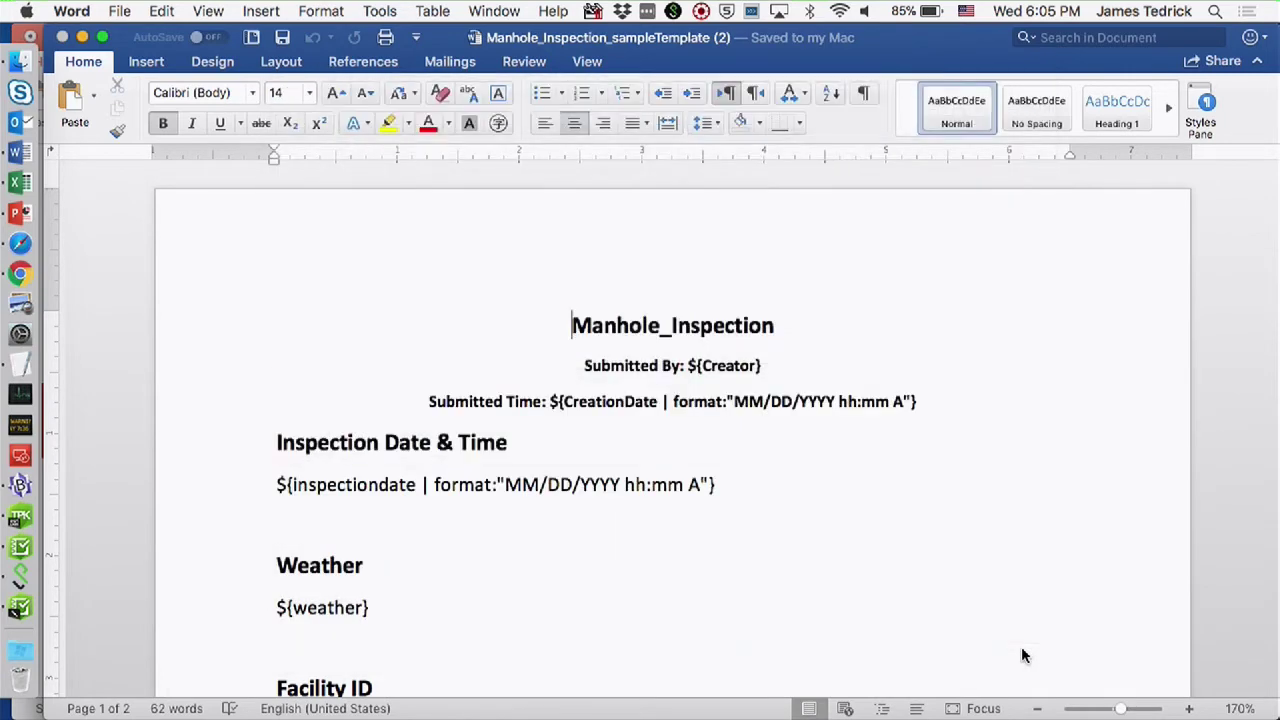
Review the ${Creator} and other field placeholders at 100% zoom, then close the document
scroll(574, 512, down, 3)
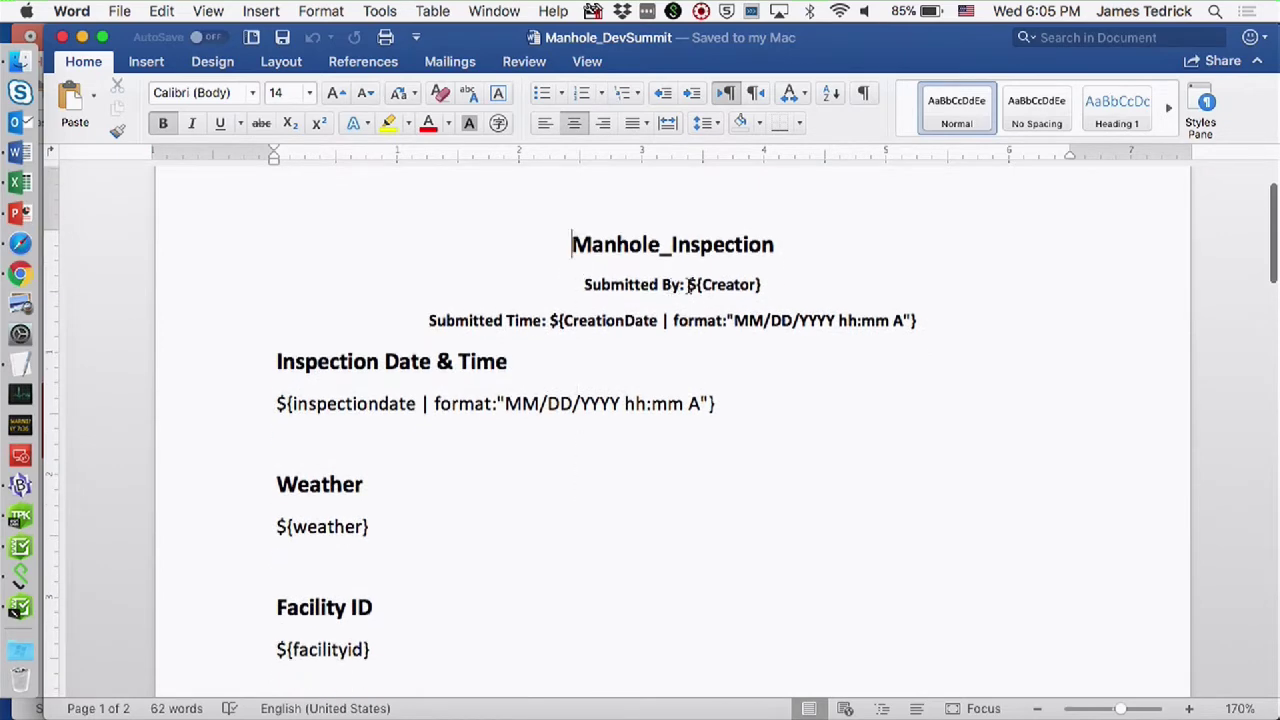
drag(687, 287, 761, 290)
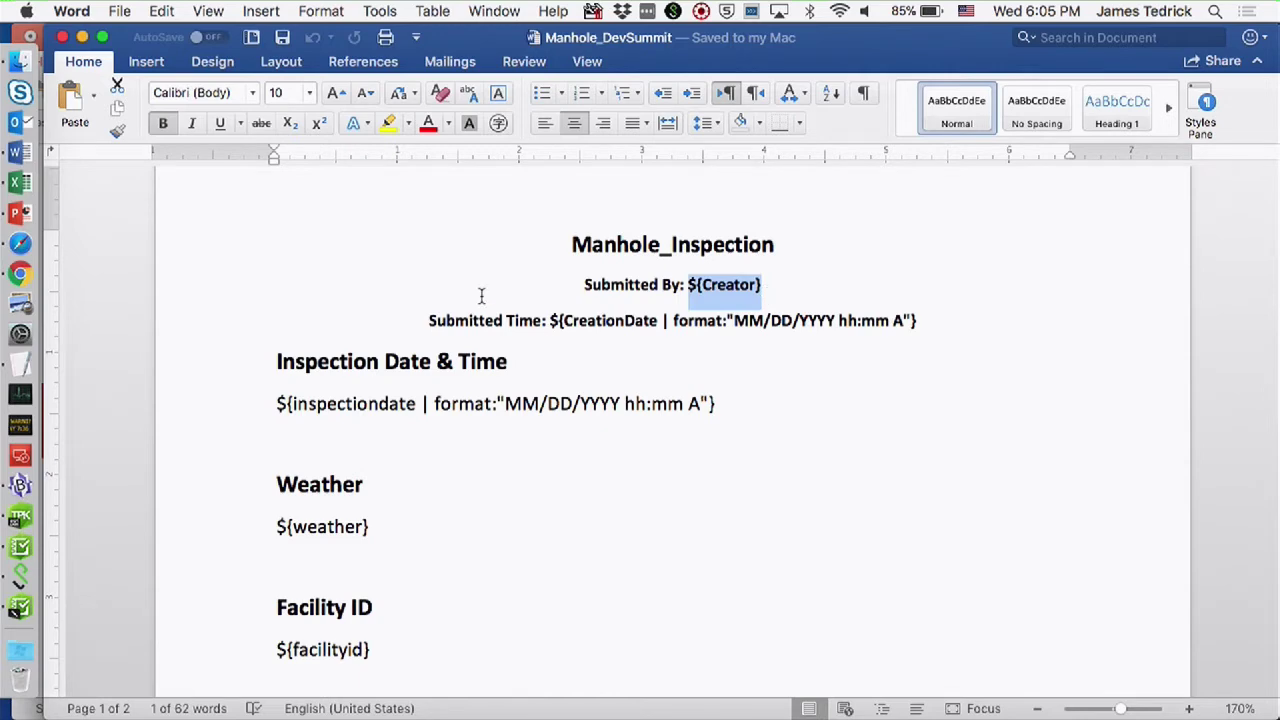
scroll(481, 293, down, 1)
scroll(481, 293, down, 4)
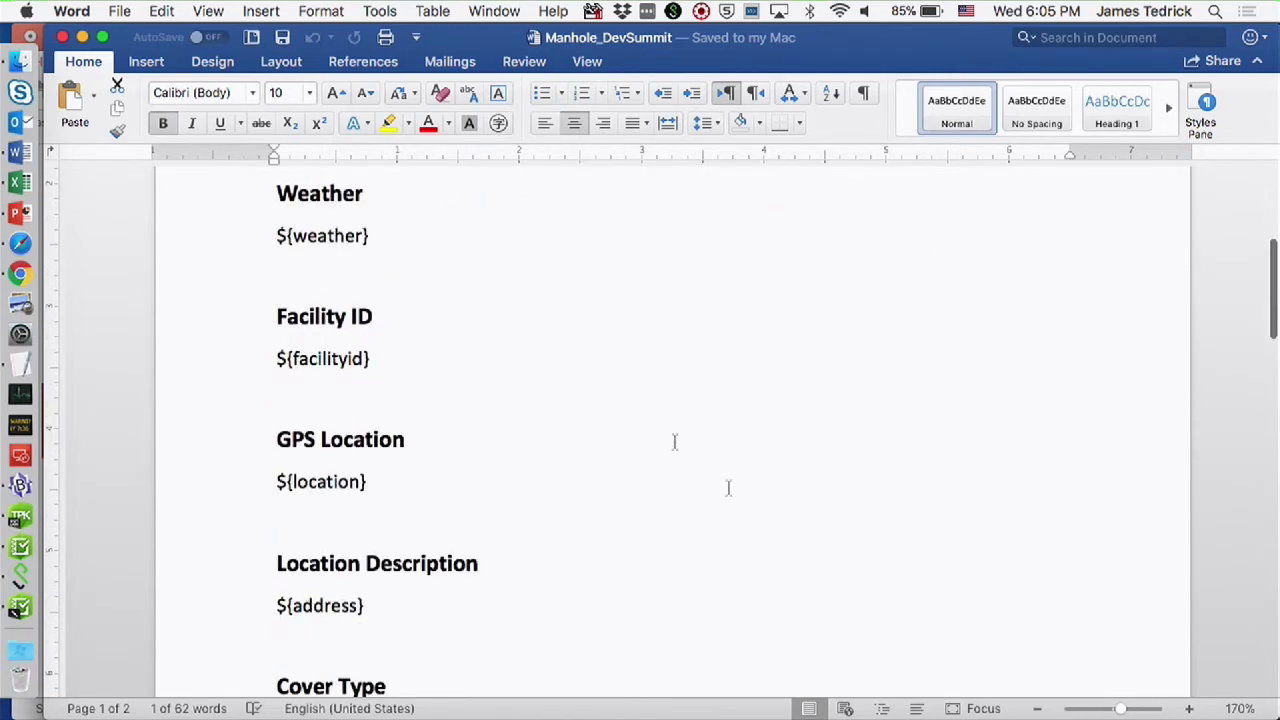
click(1037, 708)
click(1037, 708)
click(1037, 708)
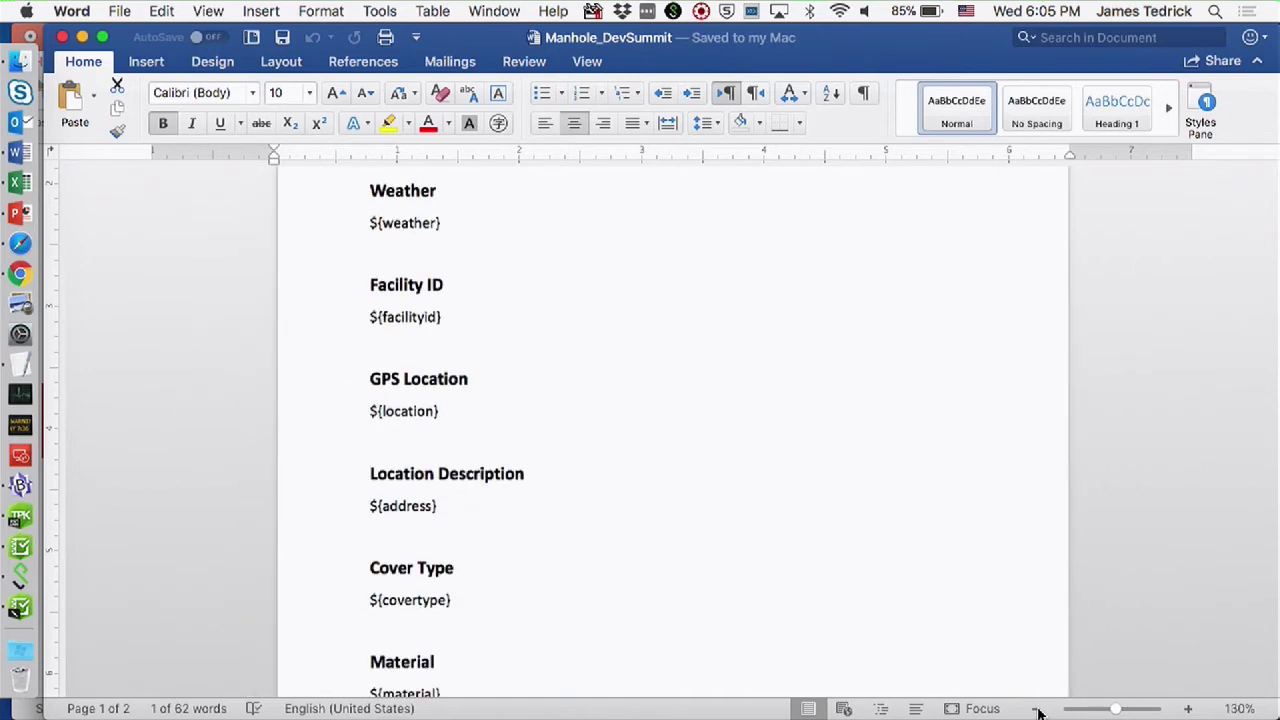
click(1037, 708)
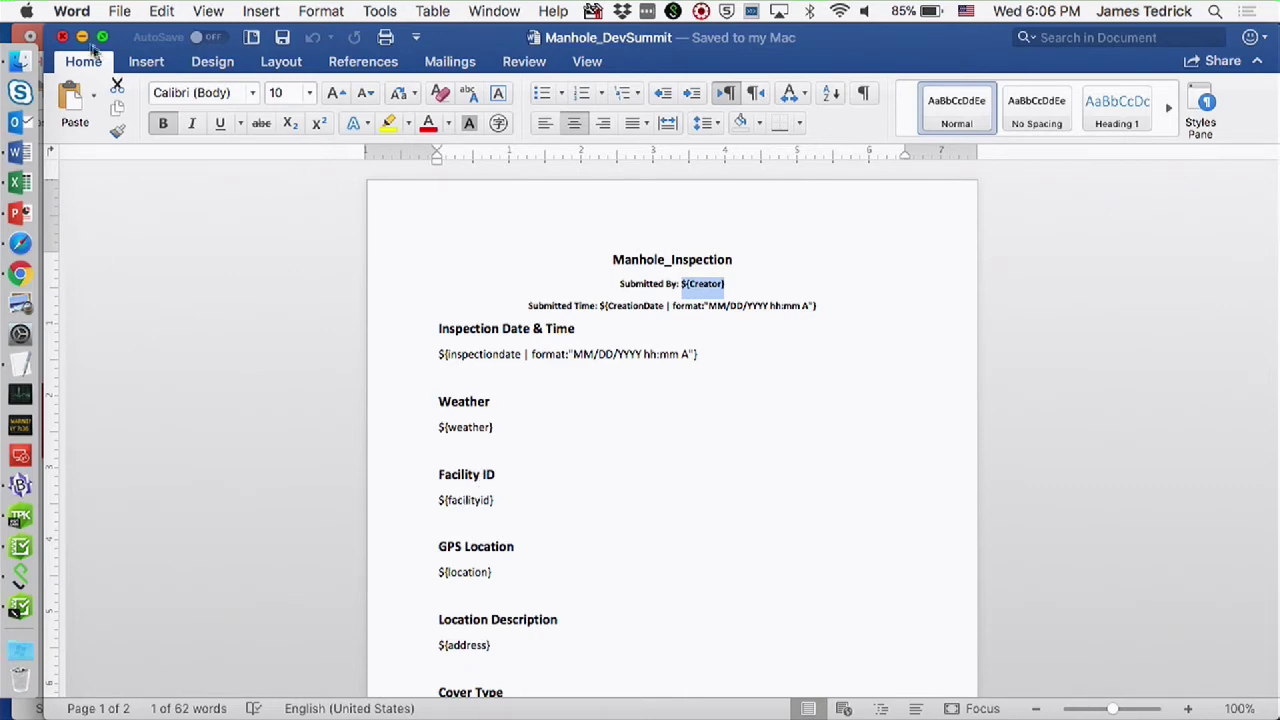
click(62, 37)
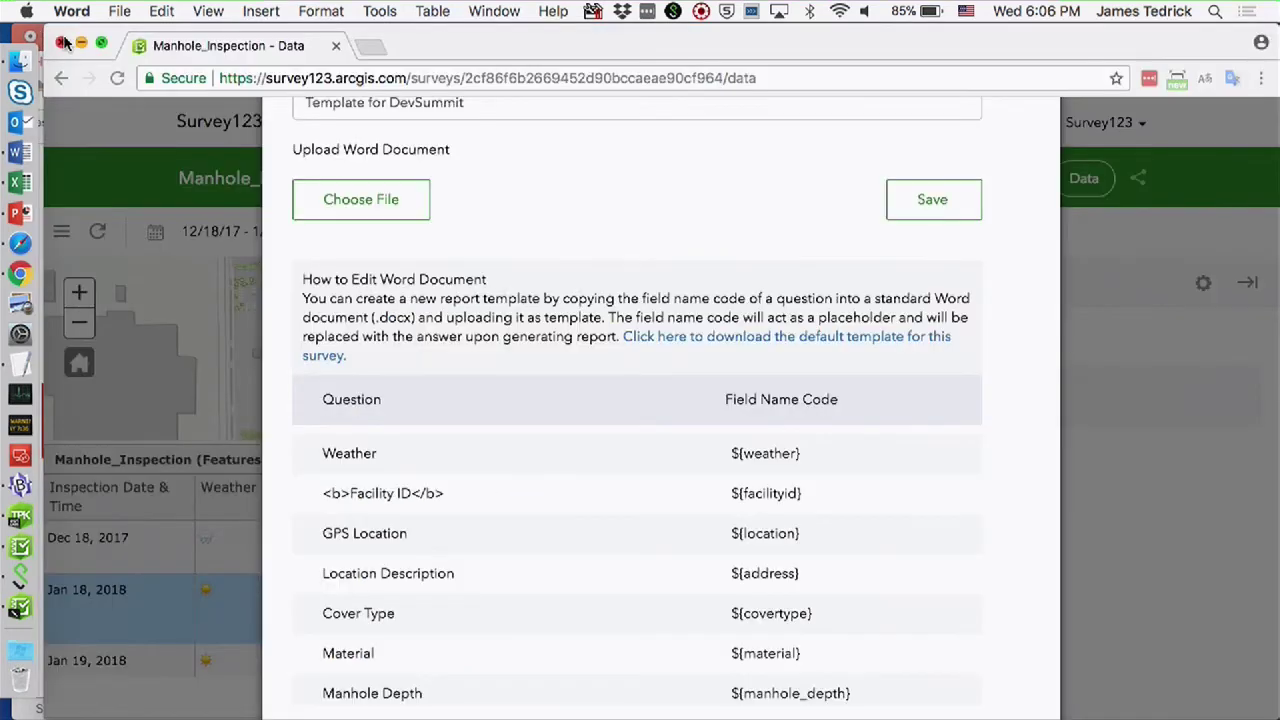
Upload Manhole_DevSummit.docx from Downloads, save it as the DevSummit template, and close the template list
click(380, 208)
click(370, 206)
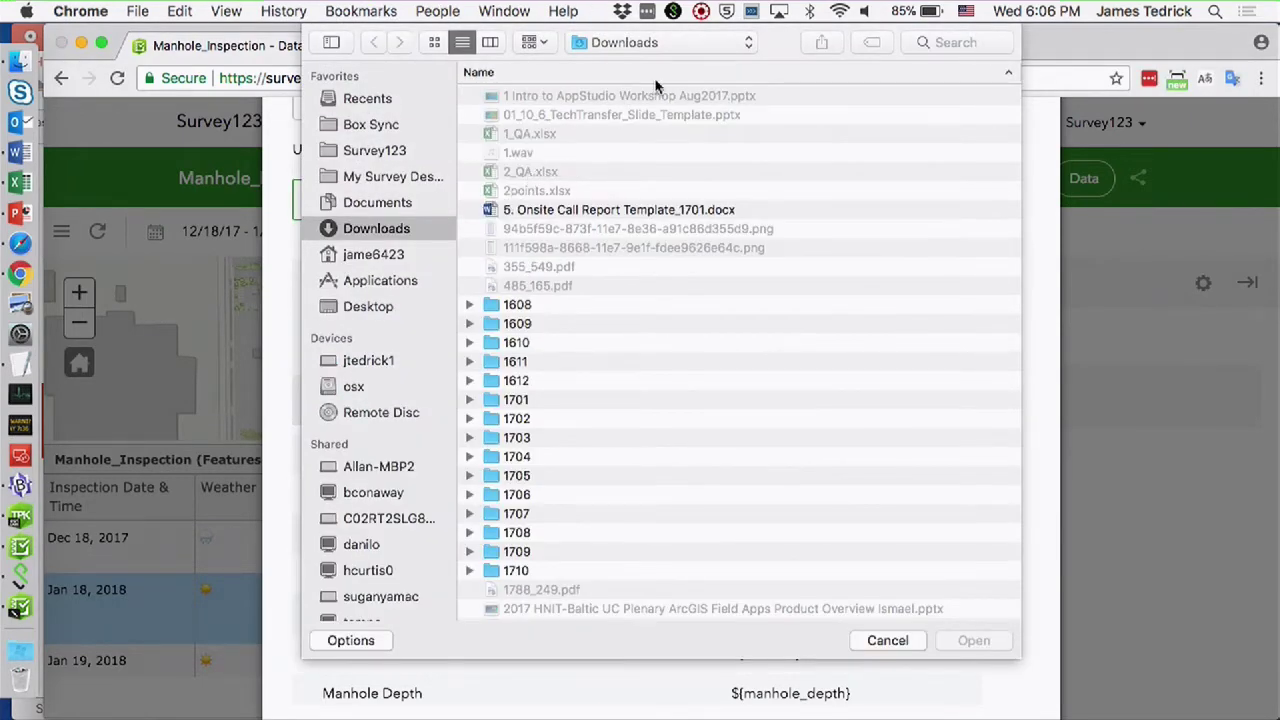
scroll(963, 74, right, 5)
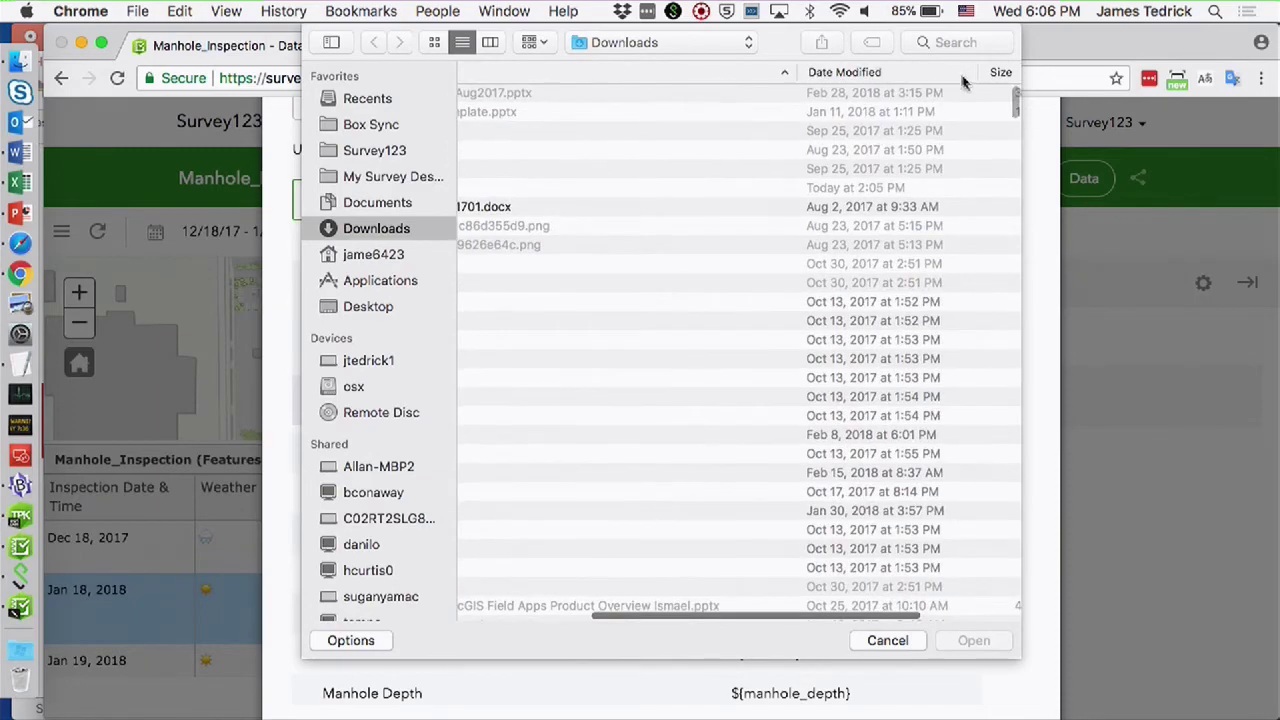
click(951, 68)
scroll(755, 107, left, 5)
click(584, 95)
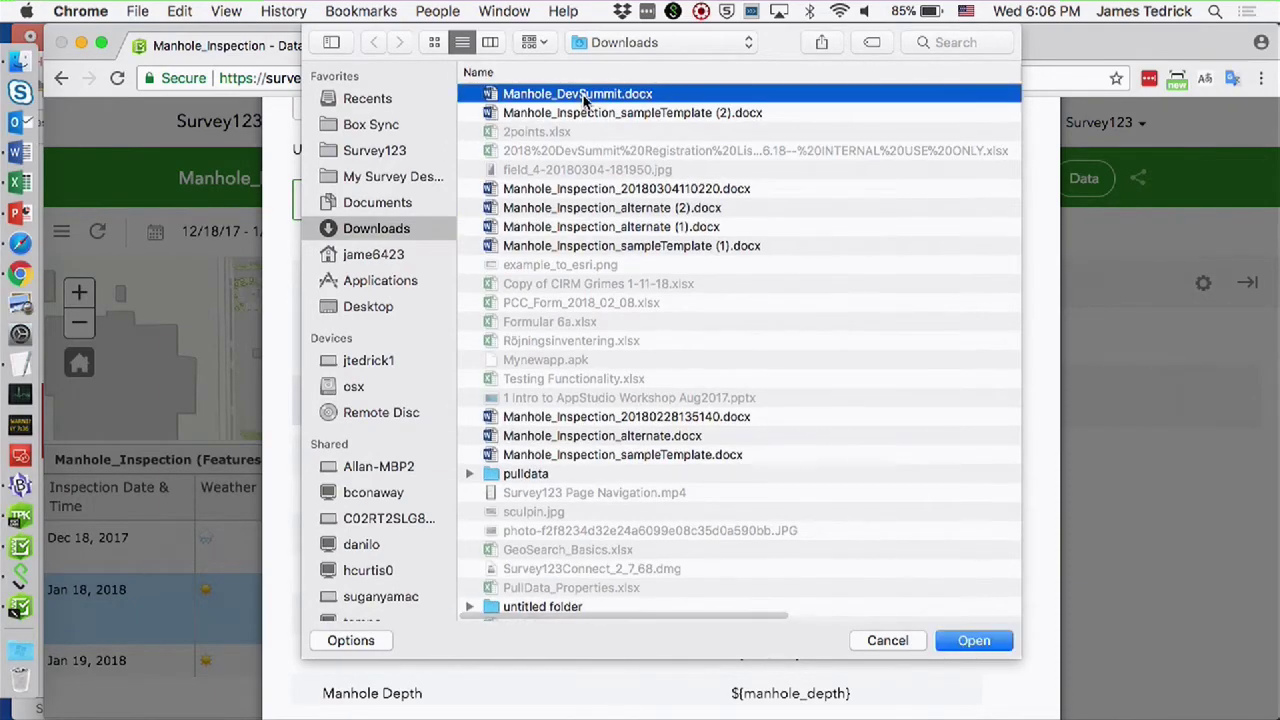
click(965, 645)
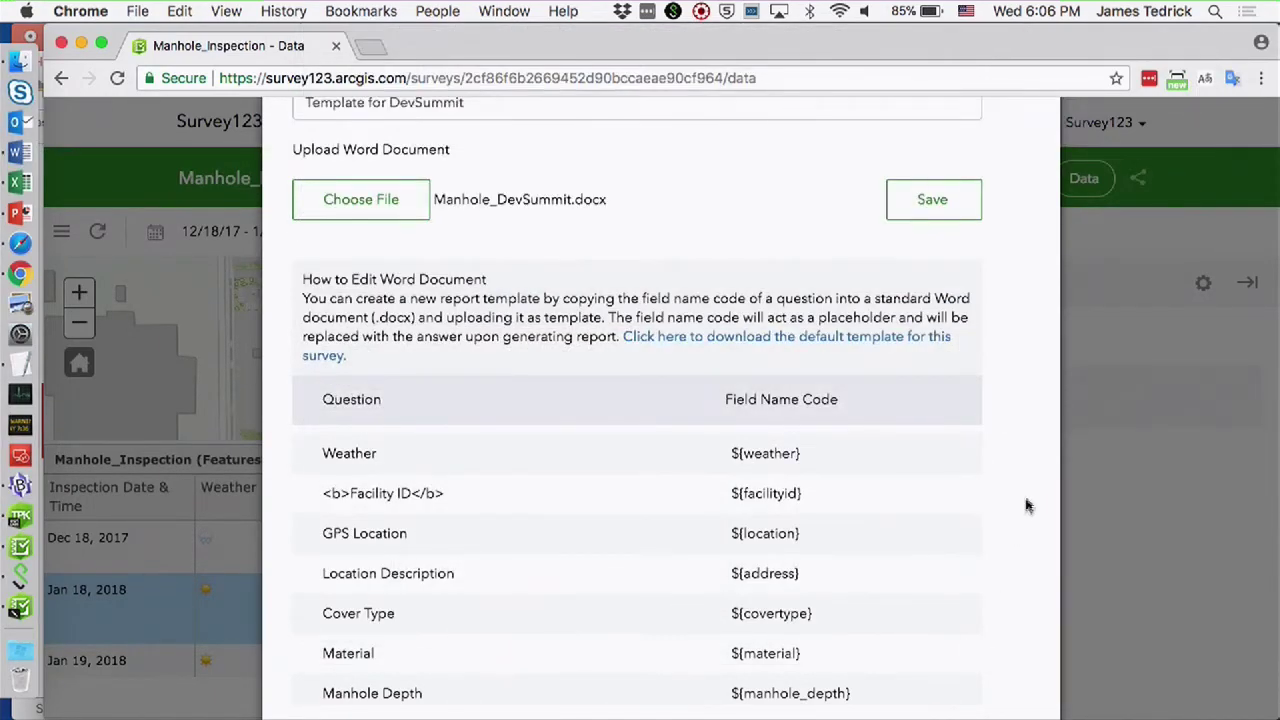
scroll(1033, 494, down, 3)
scroll(1033, 503, up, 5)
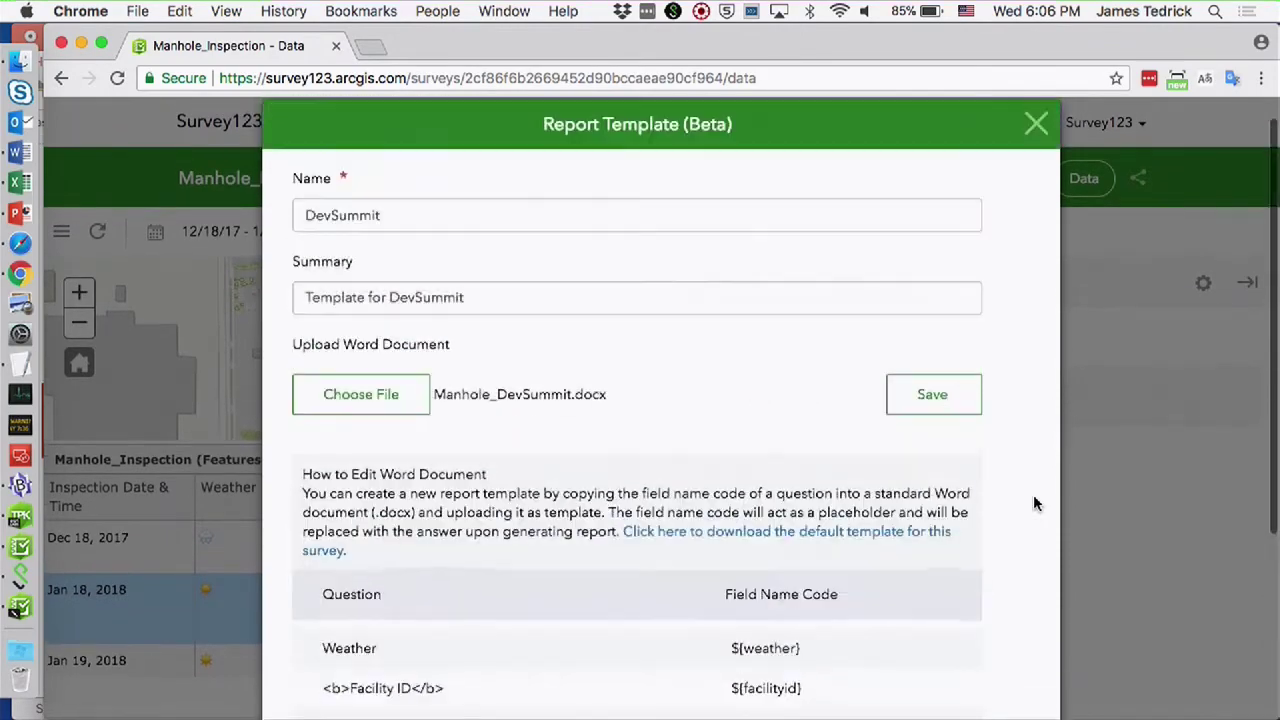
click(952, 396)
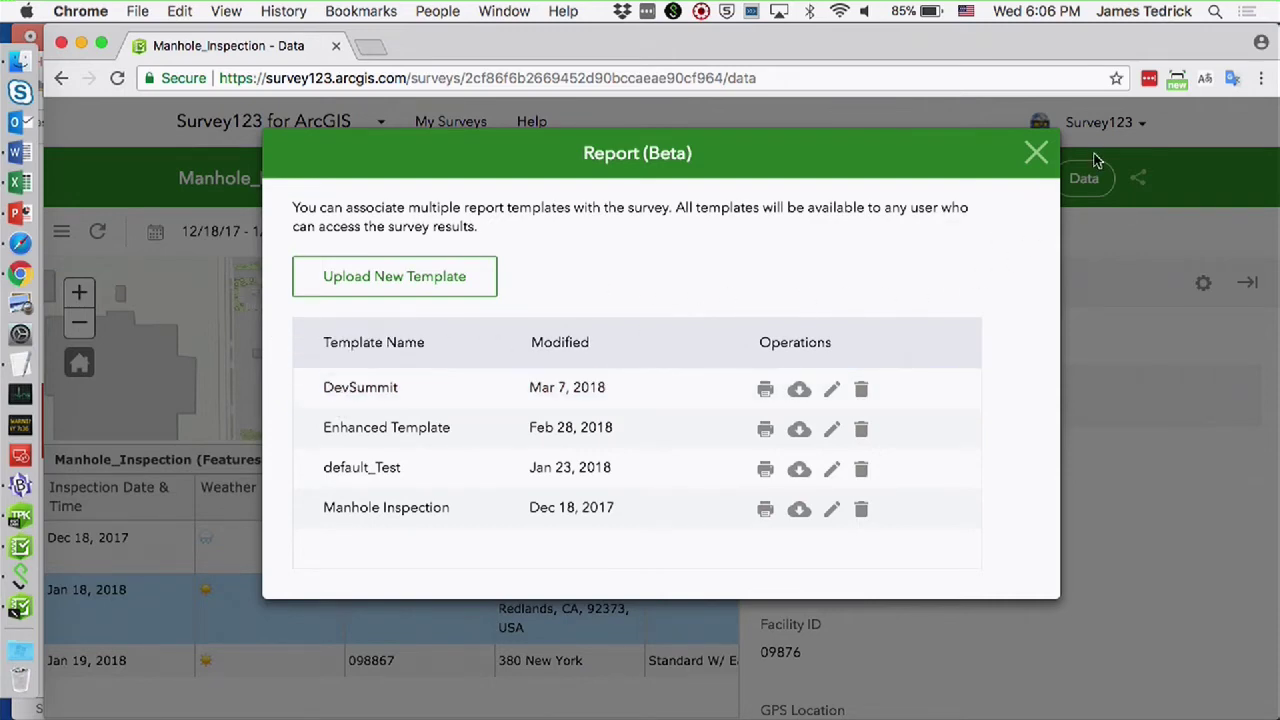
click(1036, 152)
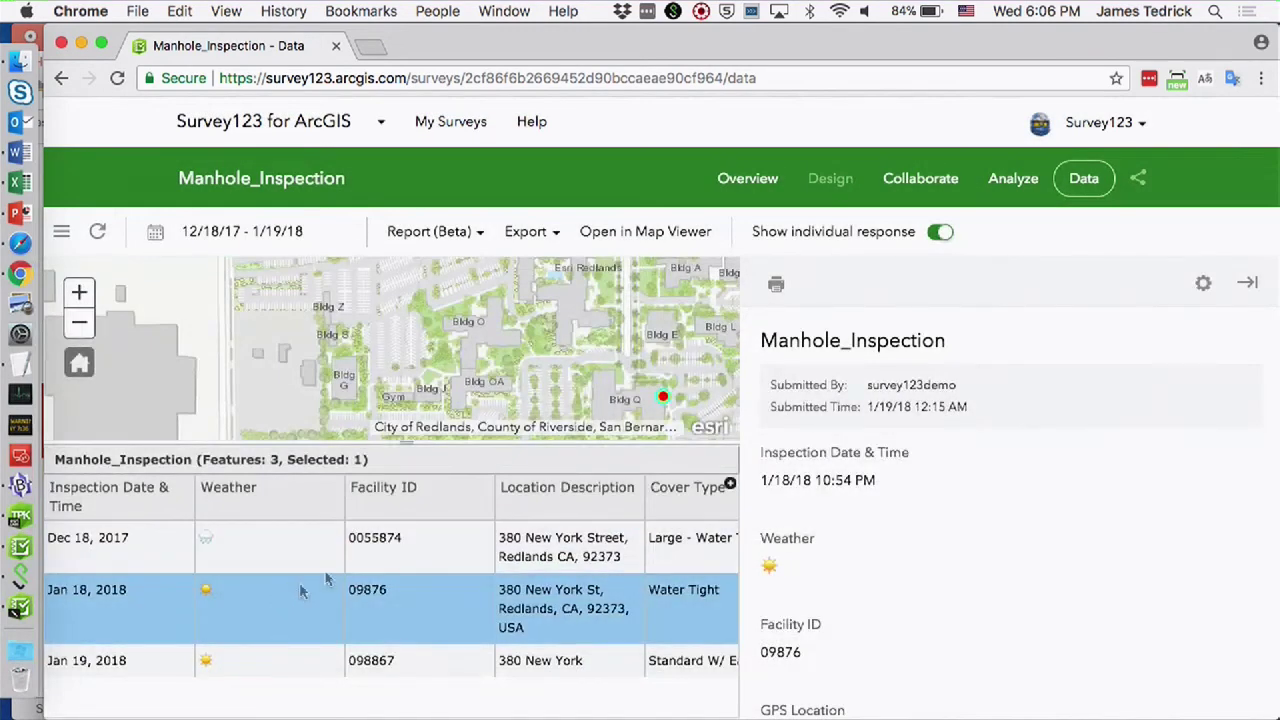
Generate the Jan 18, 2018 inspection report from the DevSummit template and open the .docx in Word
click(480, 238)
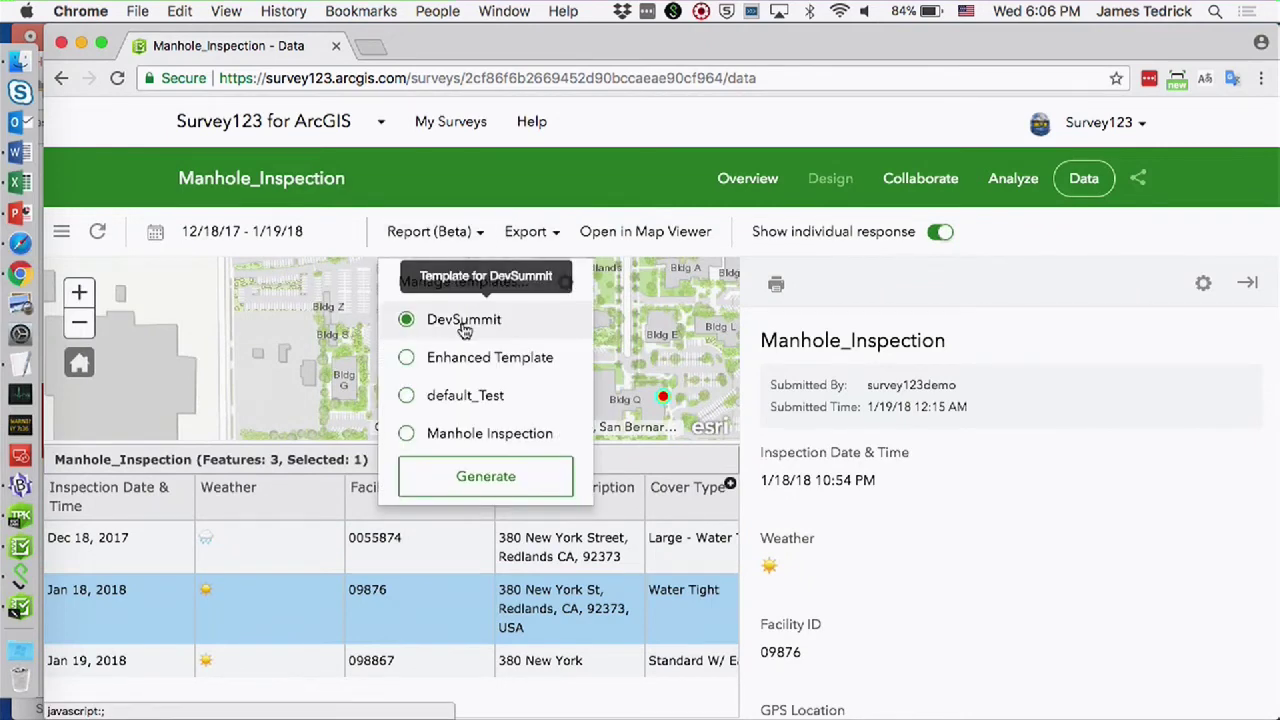
click(476, 477)
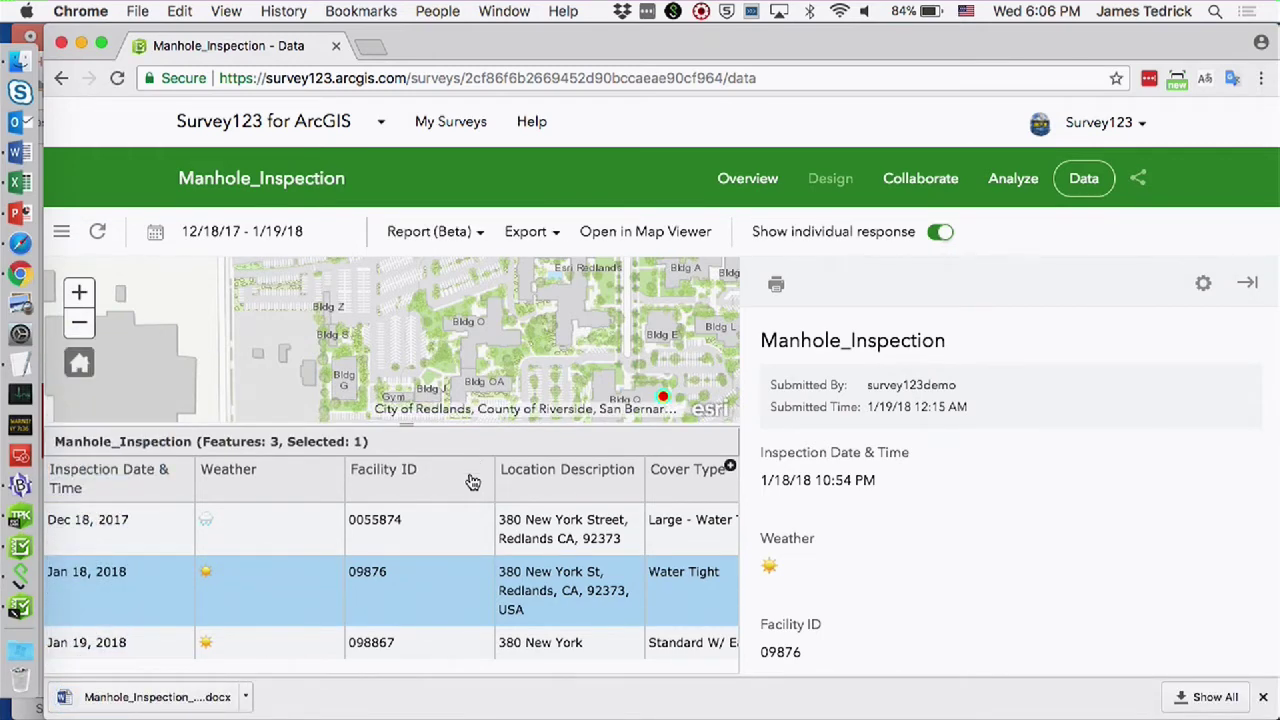
click(188, 698)
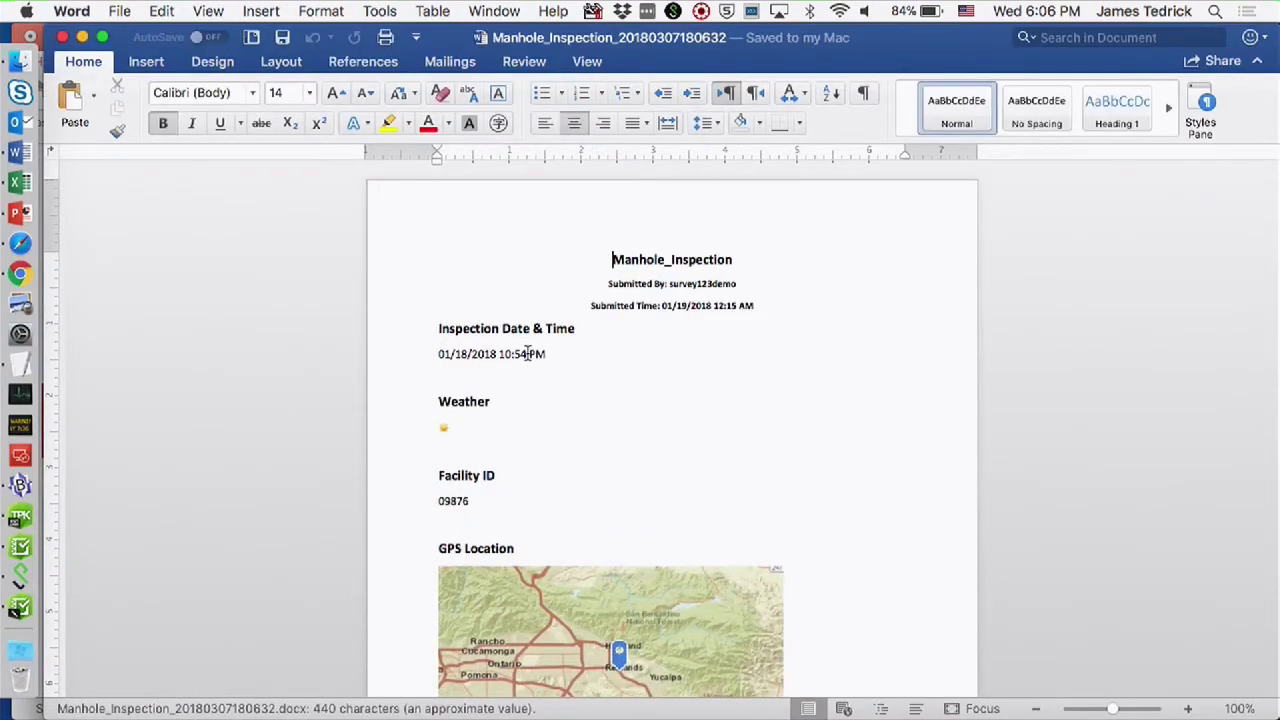
Scroll through the report checking the date, weather, facility ID 09876, location map and cover type
scroll(527, 353, down, 3)
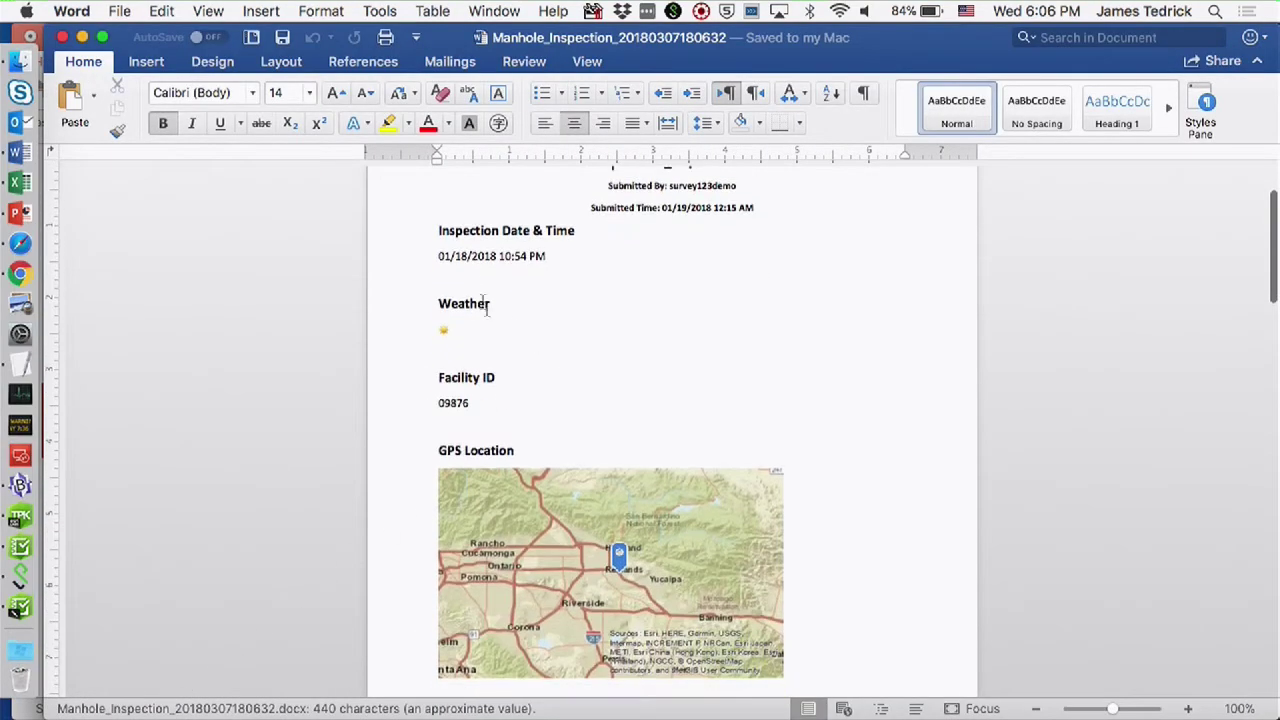
scroll(389, 367, down, 3)
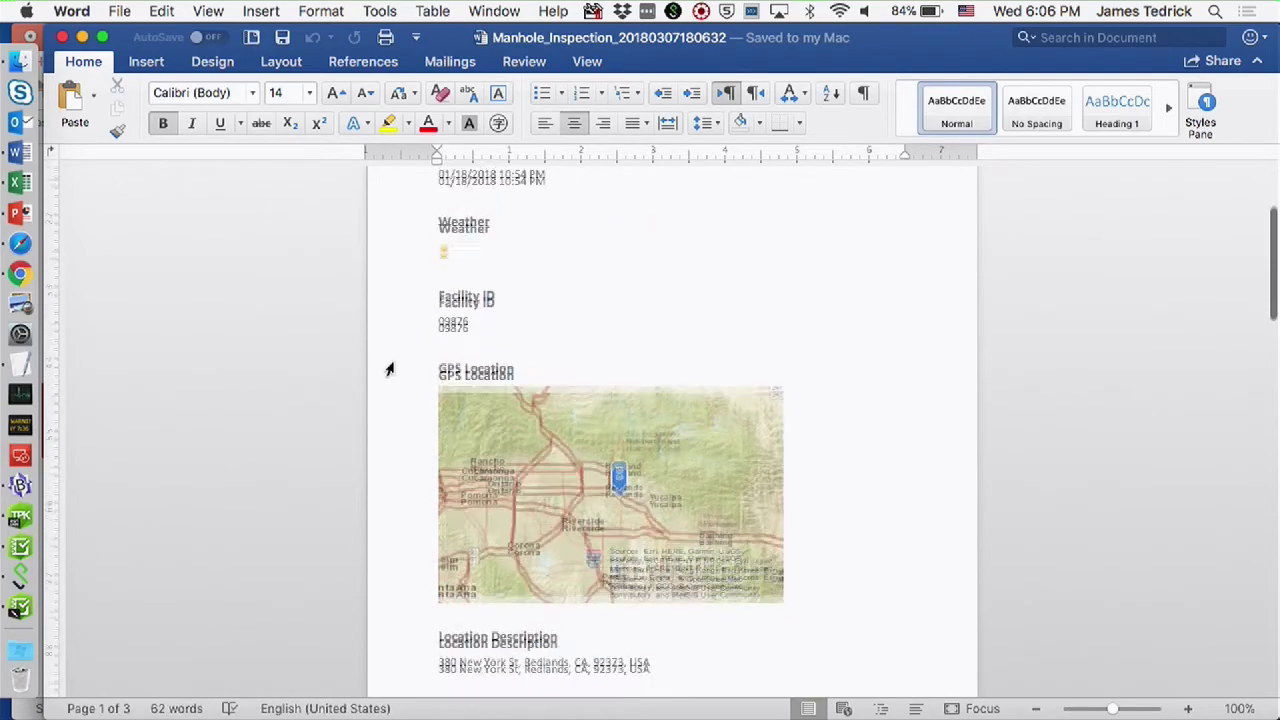
scroll(389, 369, down, 5)
scroll(389, 369, down, 2)
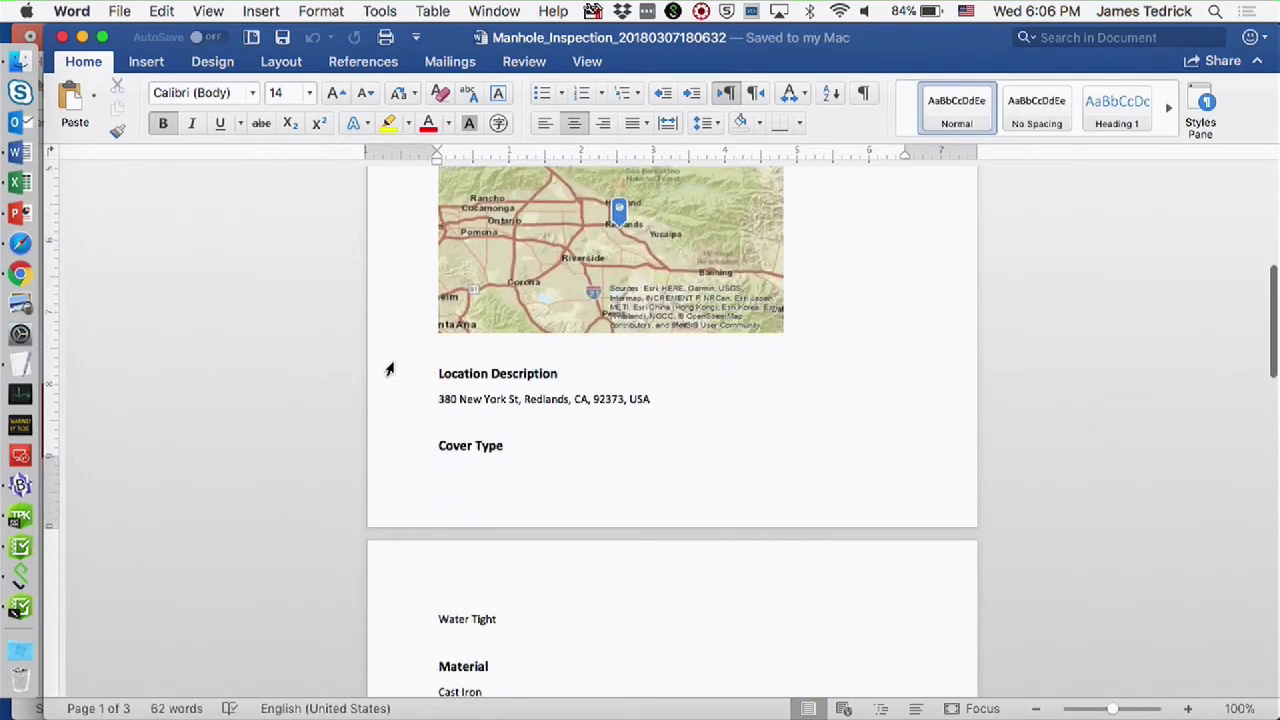
scroll(389, 369, up, 1)
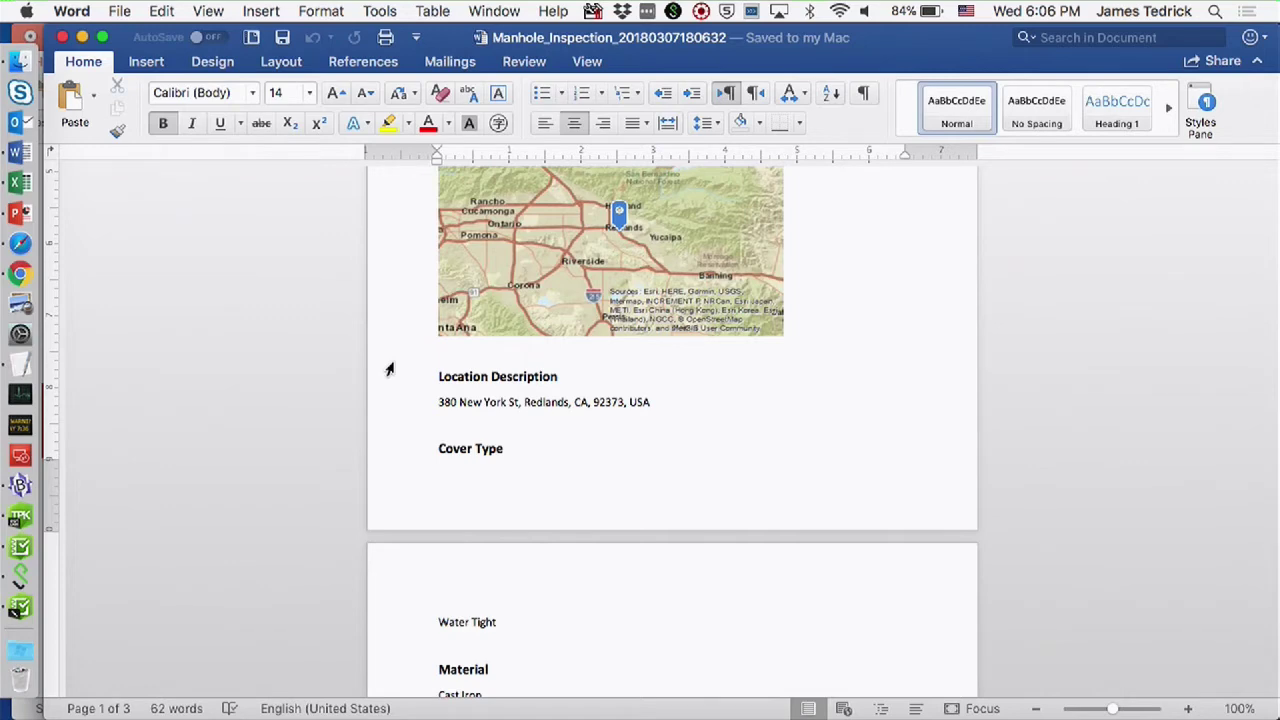
Bring up the Print Template presentation and advance to the Advanced Report Settings slide
click(22, 216)
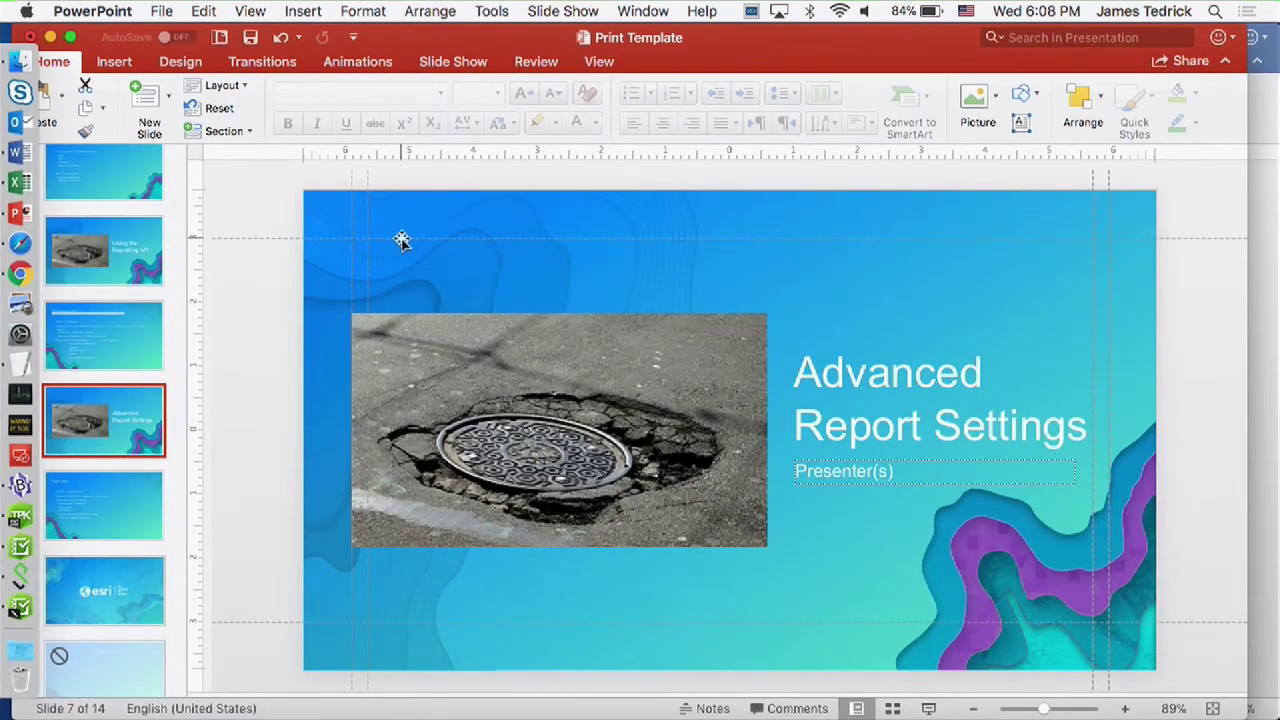
In Survey123's template list, download the Enhanced Template and open it in Word
click(20, 273)
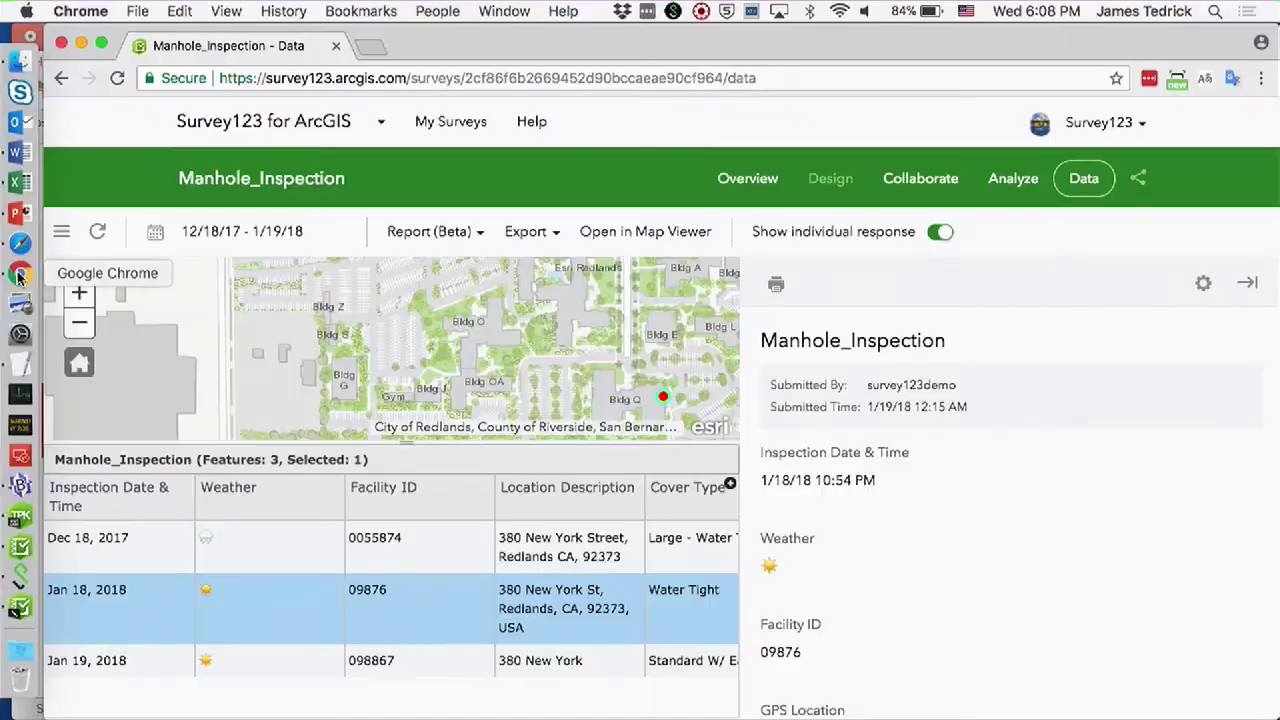
click(470, 233)
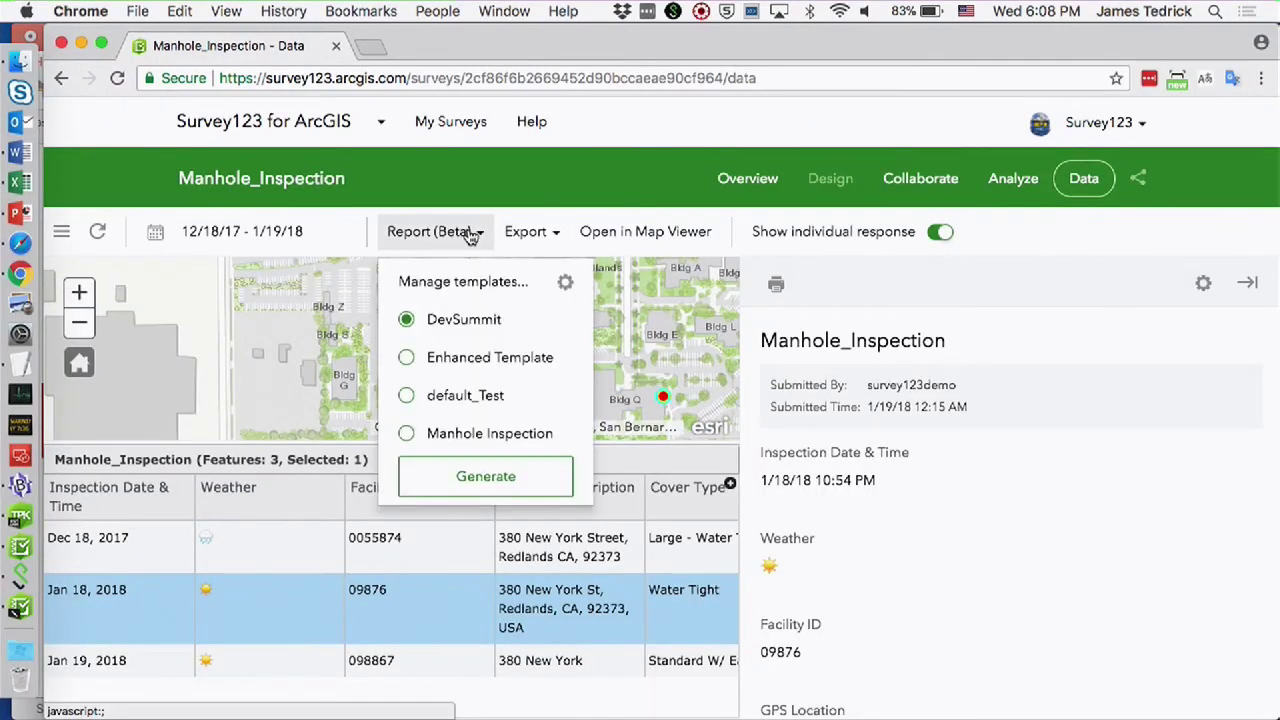
click(564, 283)
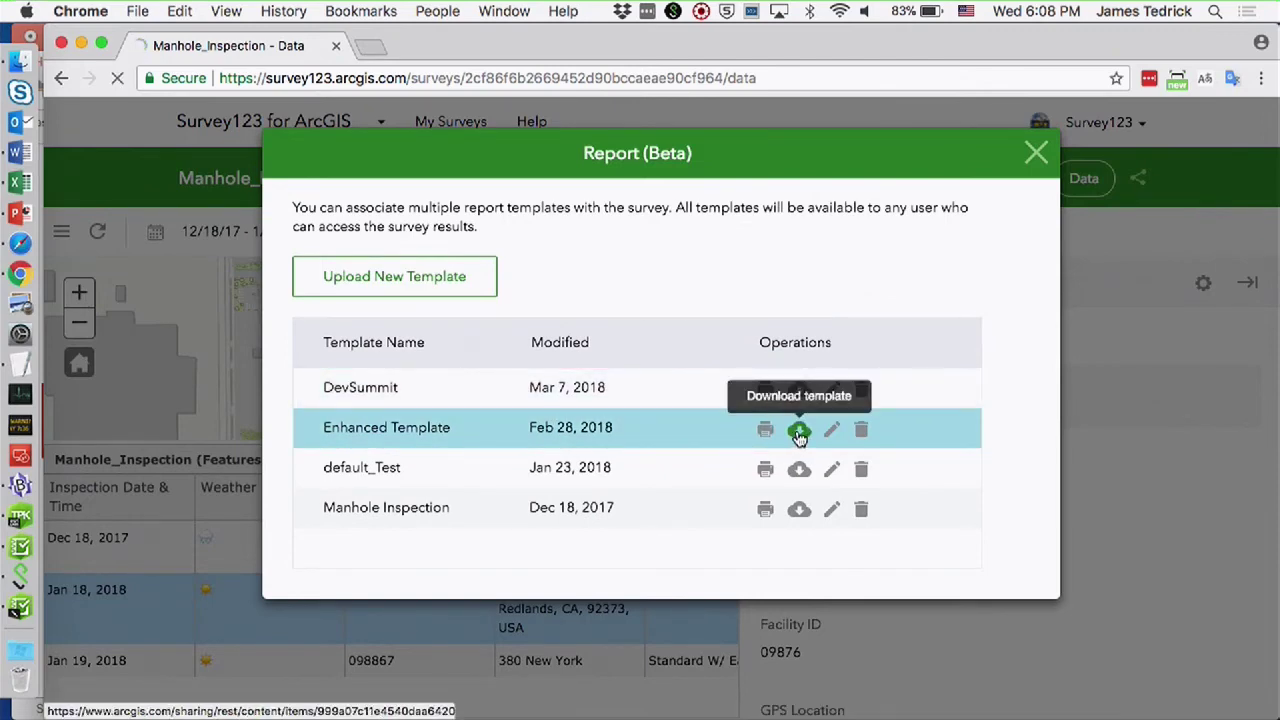
click(799, 434)
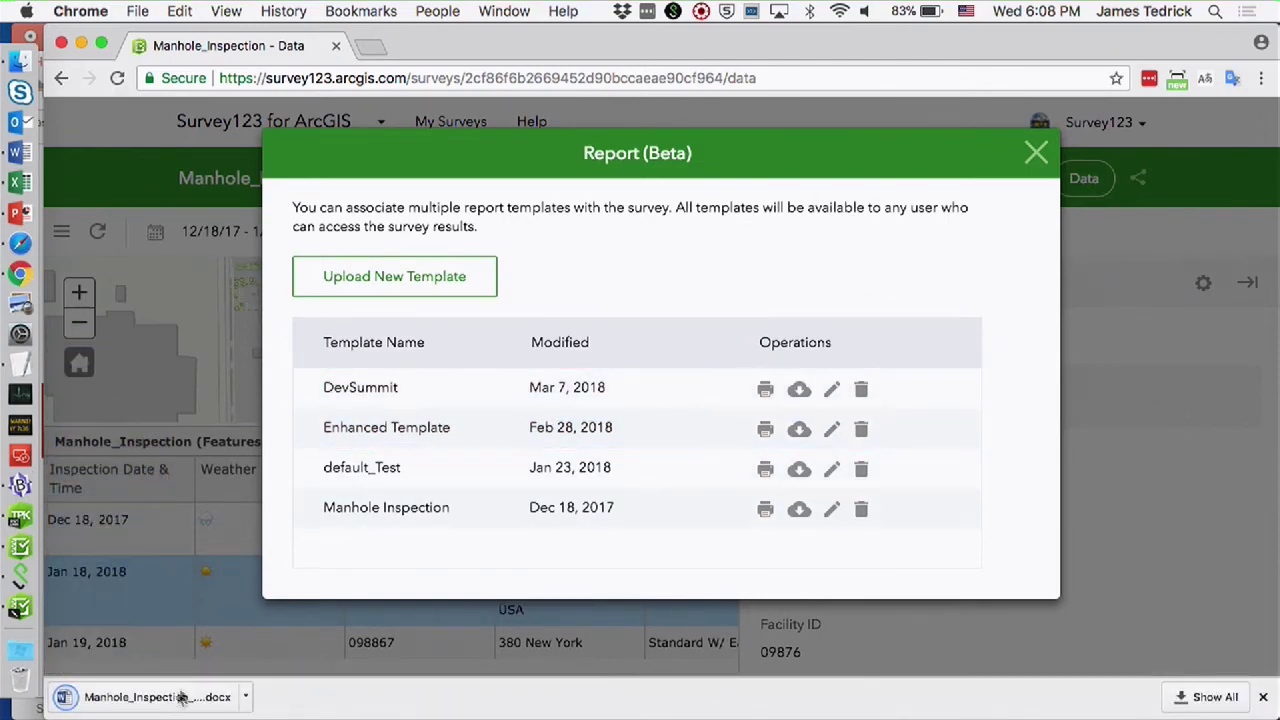
click(170, 698)
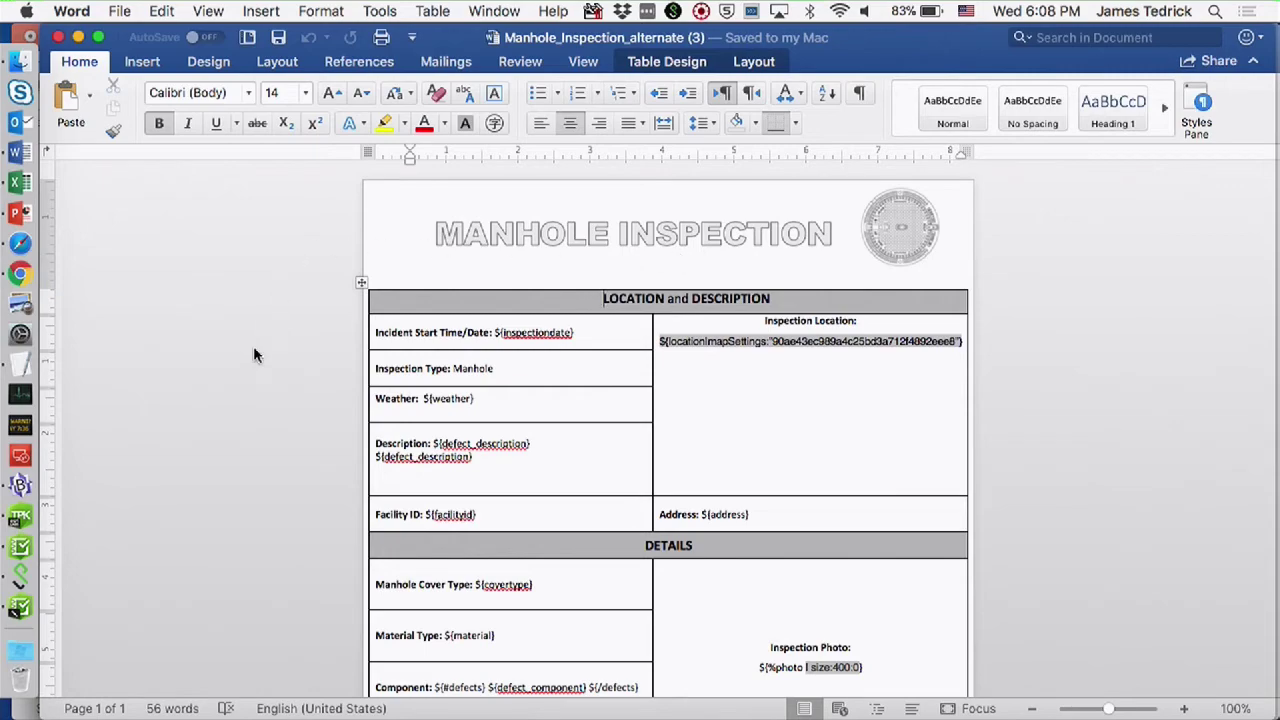
Zoom the template to 150% and highlight the web map ID in the location map placeholder
scroll(253, 351, down, 2)
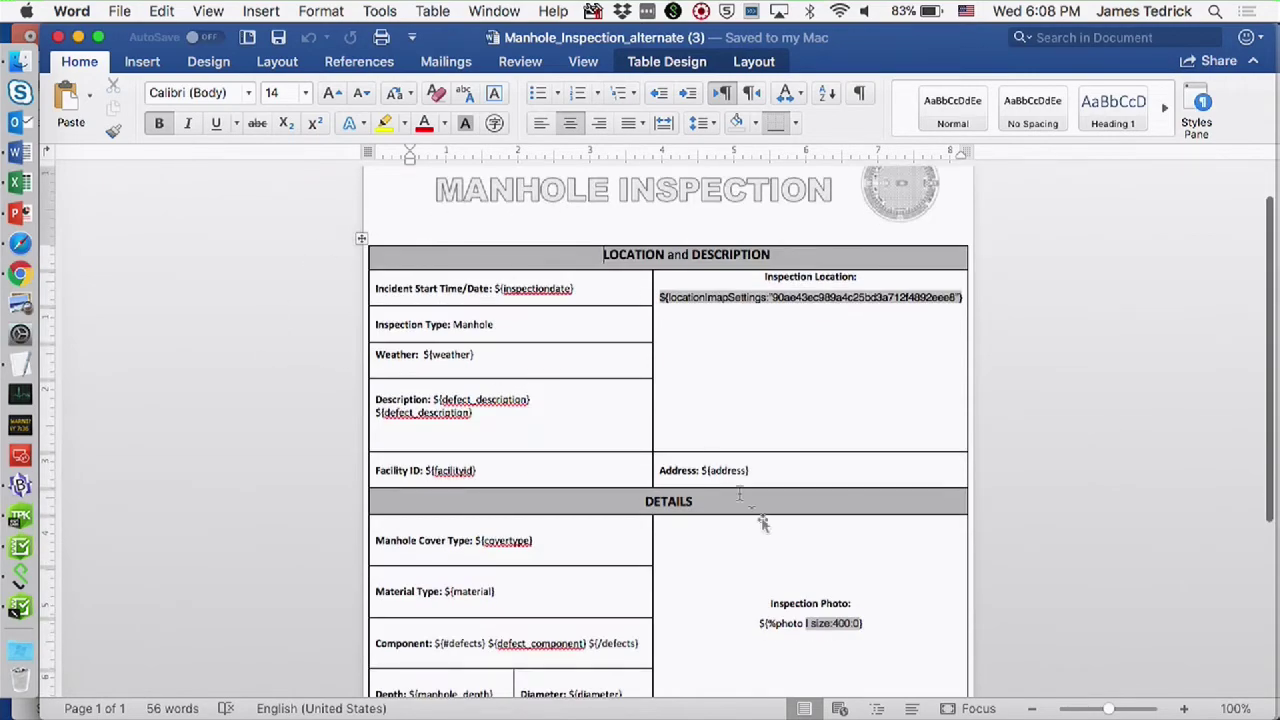
click(1184, 709)
click(1184, 709)
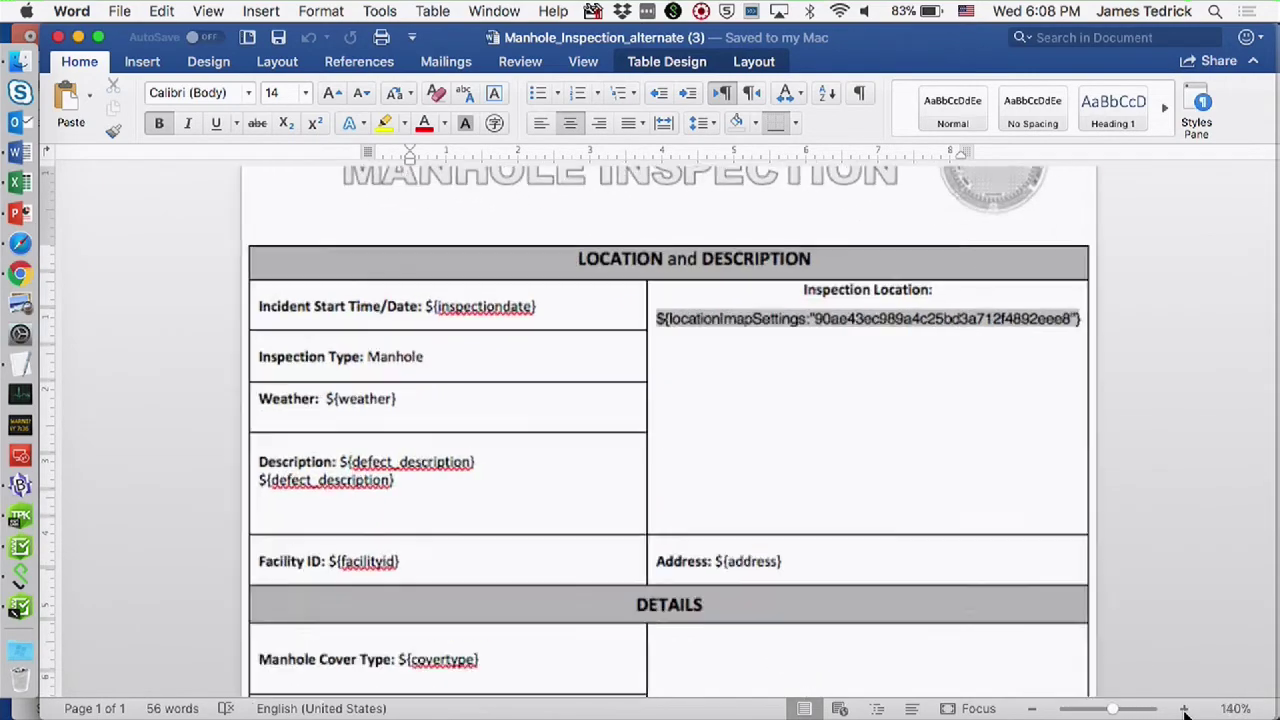
click(1184, 709)
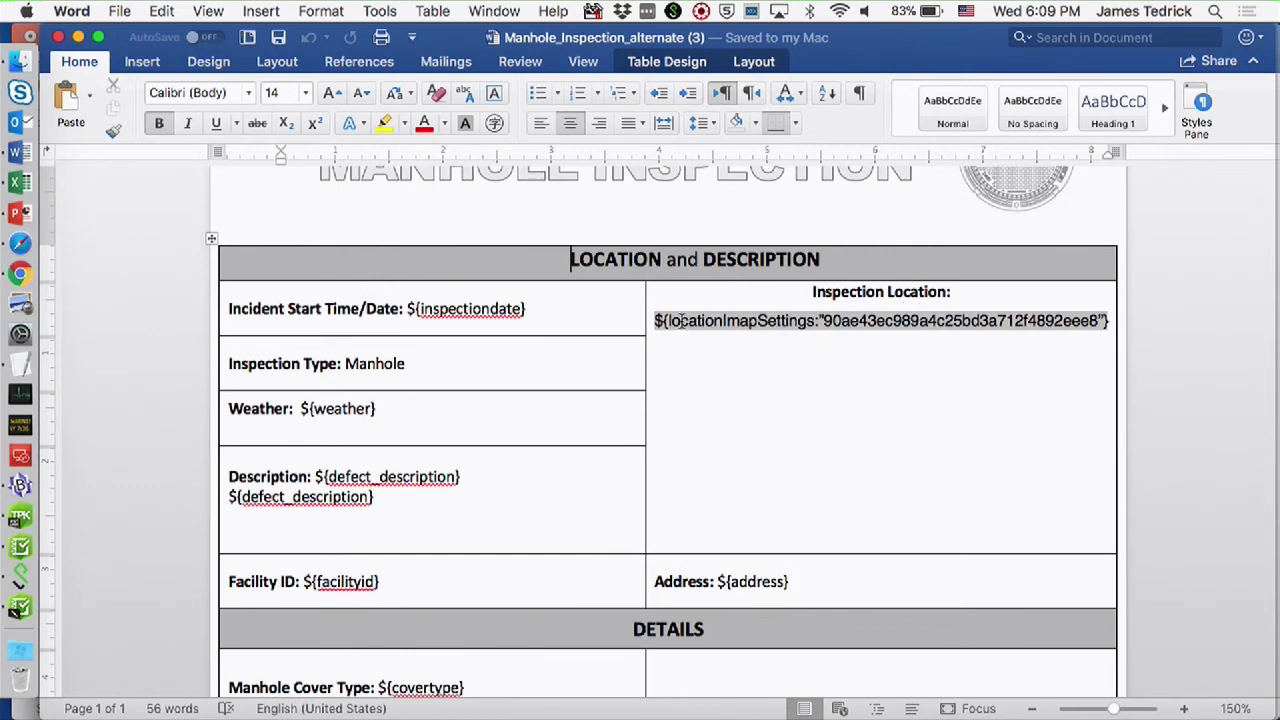
drag(668, 320, 769, 325)
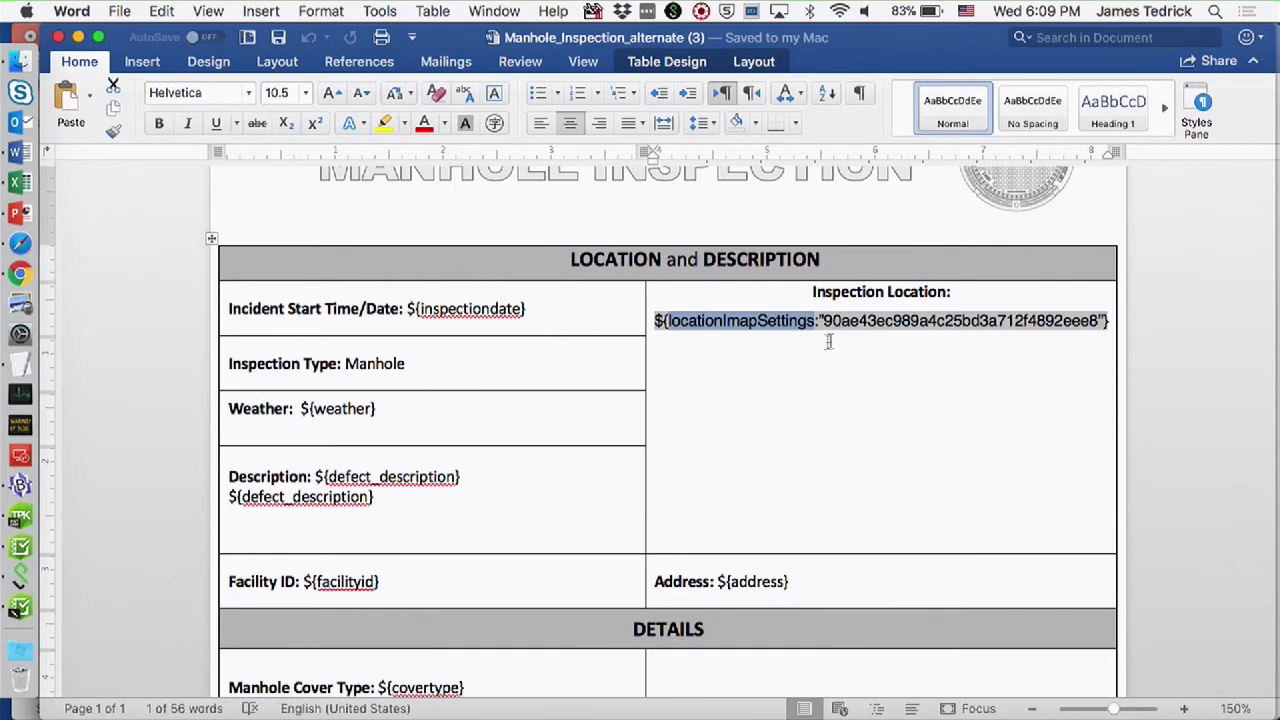
drag(824, 320, 1095, 330)
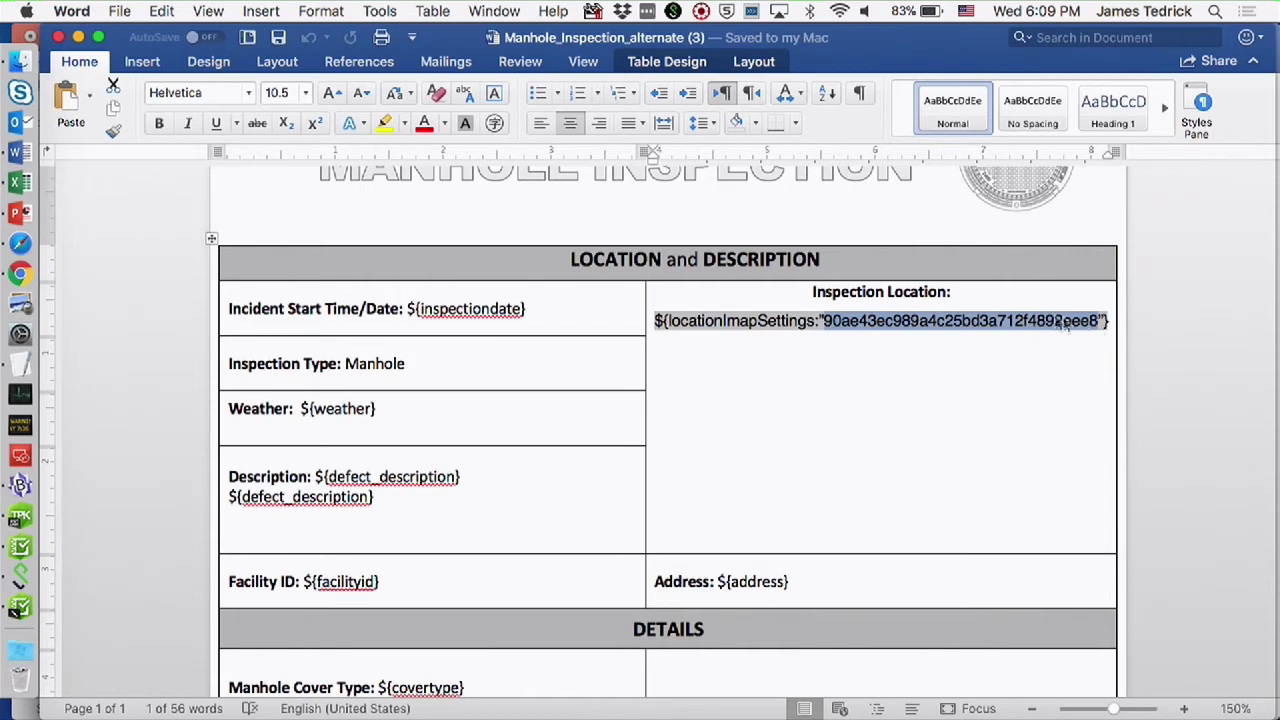
Highlight the repeating ${#defects} Component placeholders, then close the template and hide Word
scroll(752, 417, down, 5)
scroll(752, 417, down, 3)
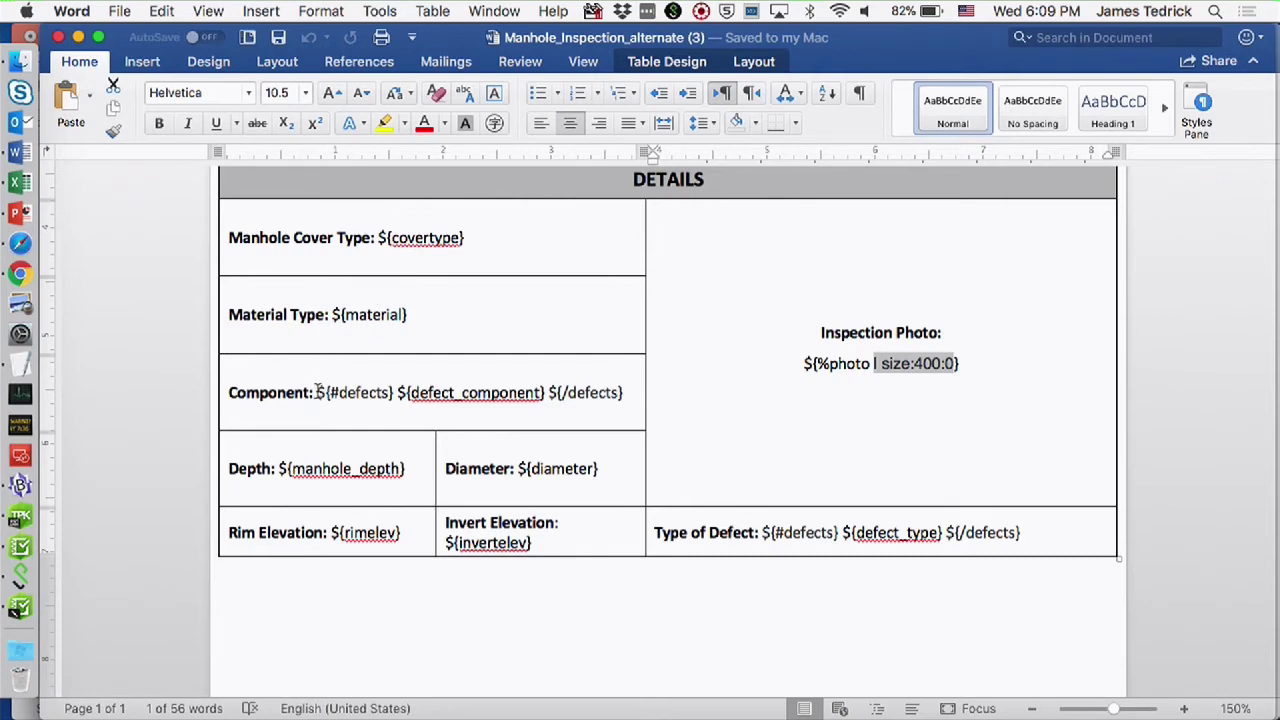
drag(317, 392, 599, 398)
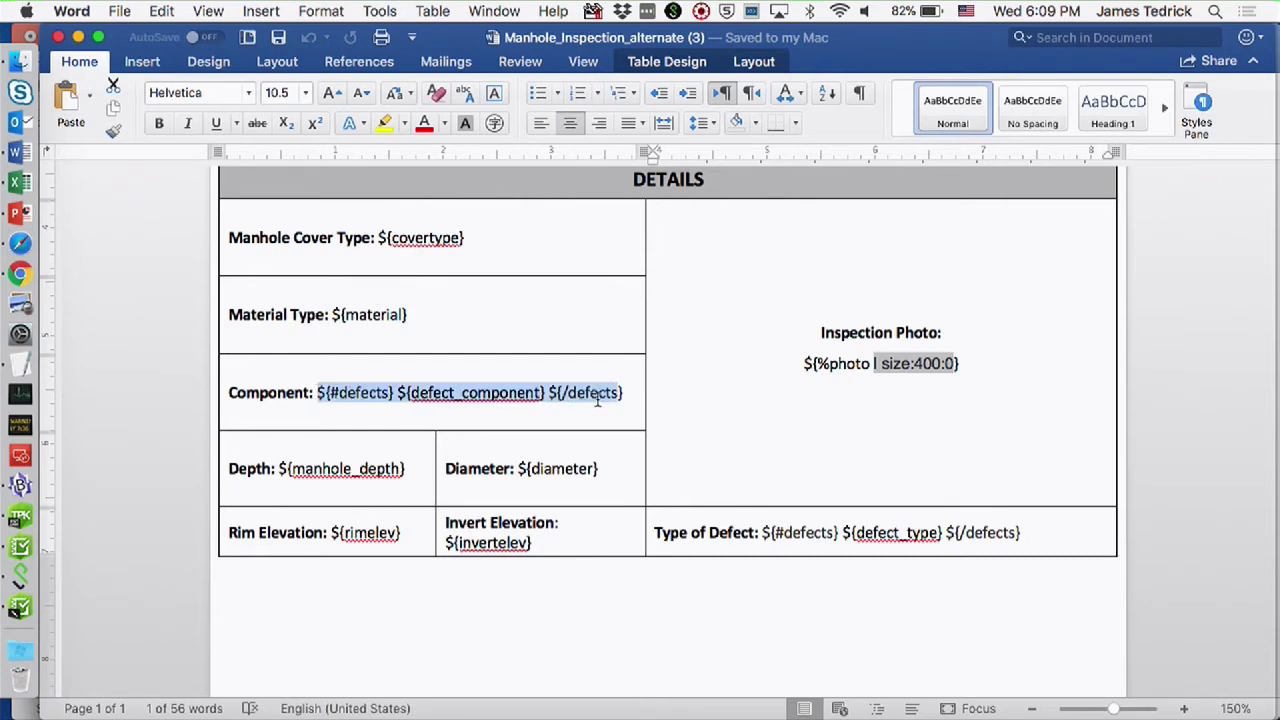
click(600, 398)
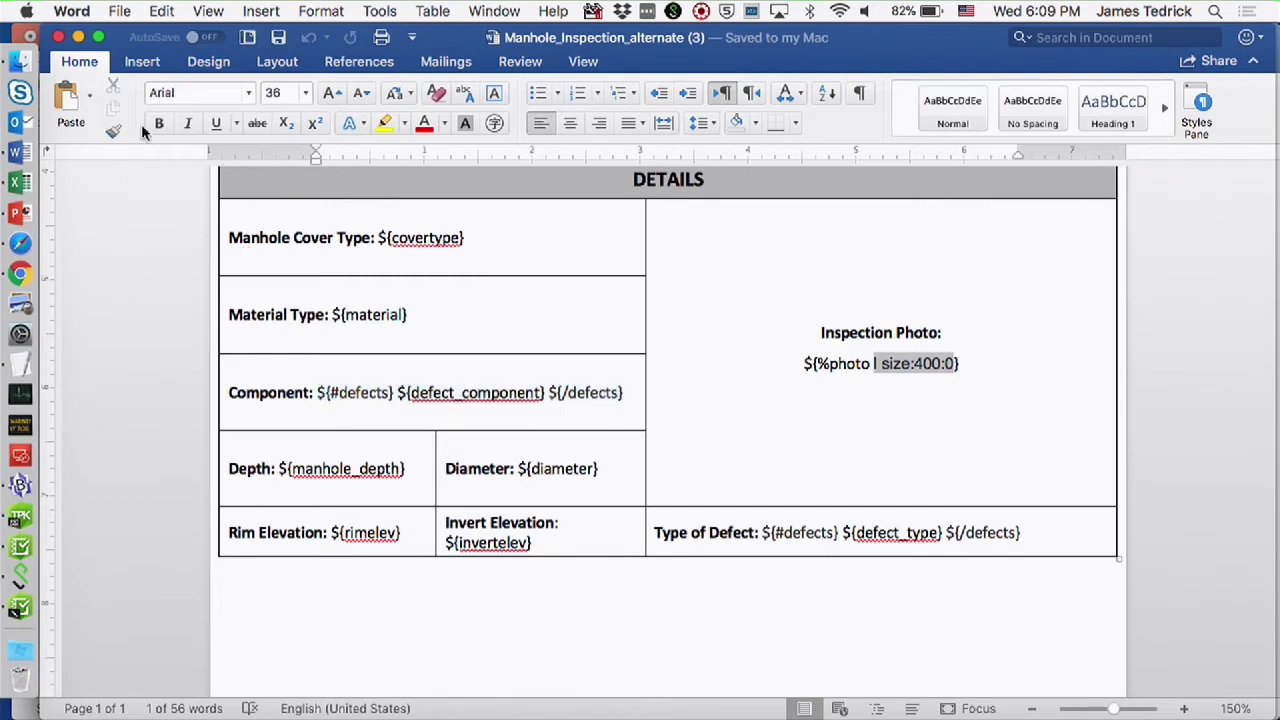
click(78, 37)
click(81, 37)
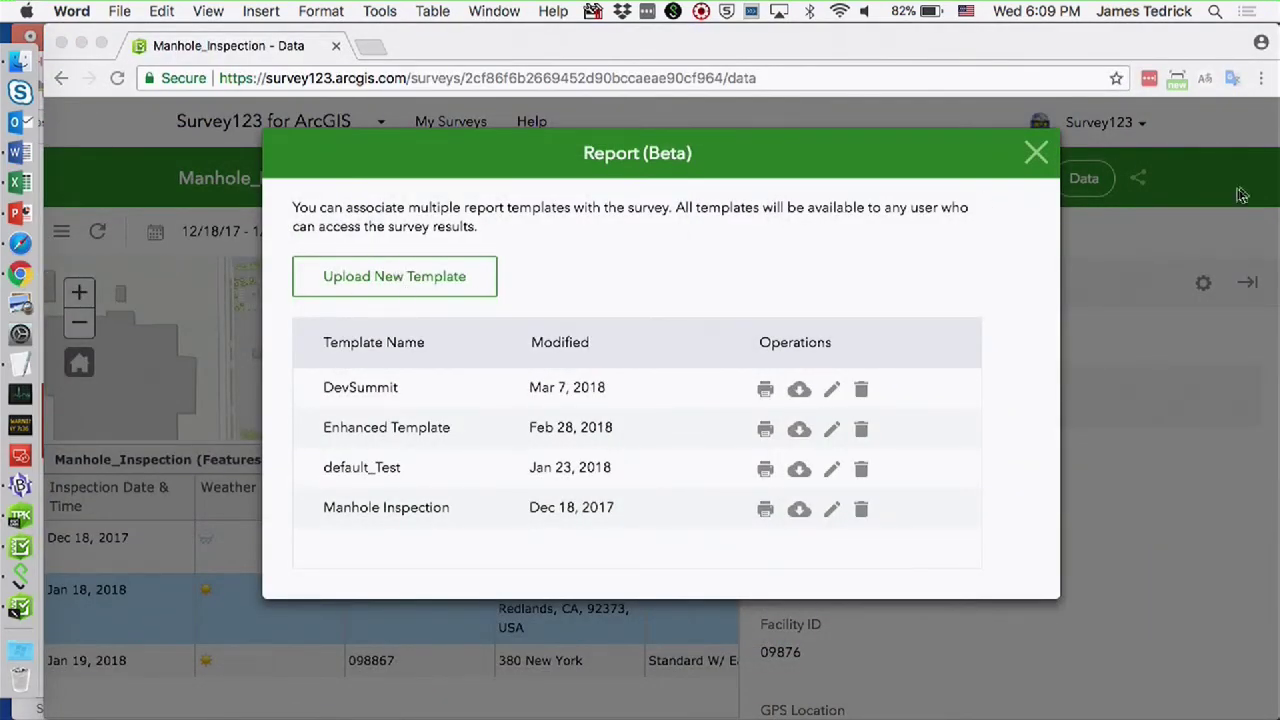
Generate a Word report of the Jan 18, 2018 inspection from the Enhanced Template and open Manhole_Inspection_20180307181000.docx
click(1037, 154)
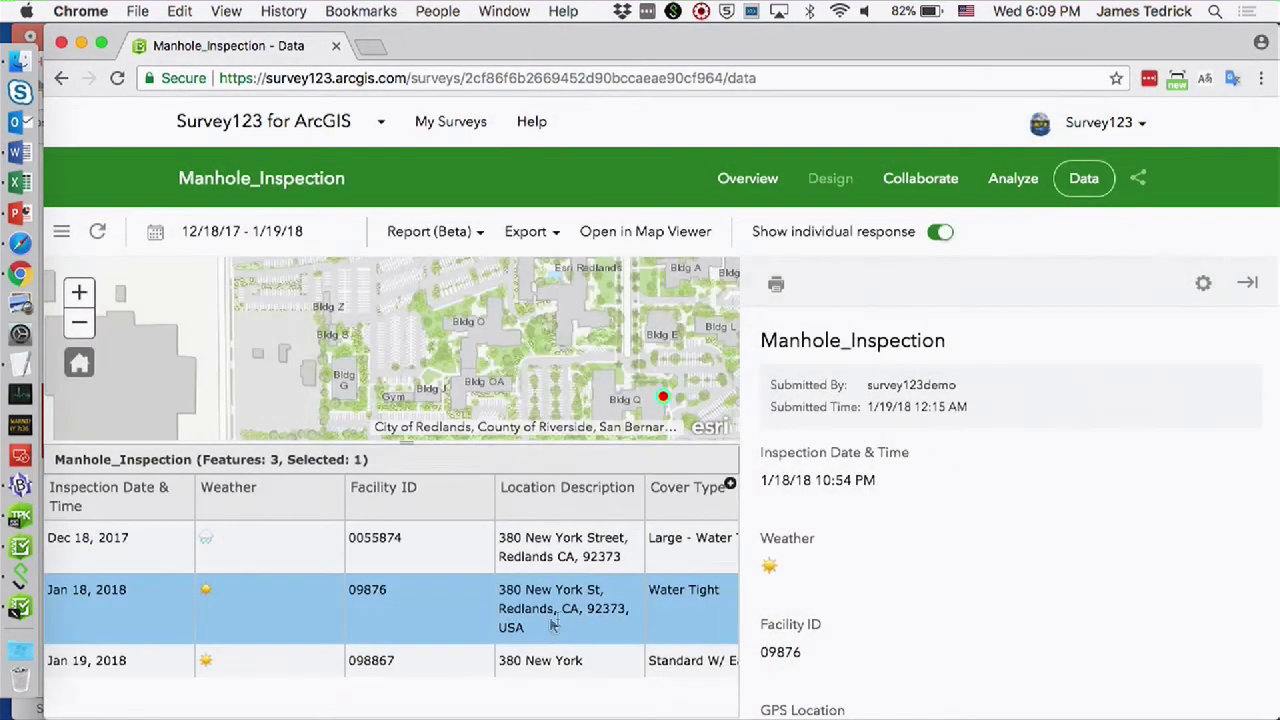
click(430, 231)
click(452, 357)
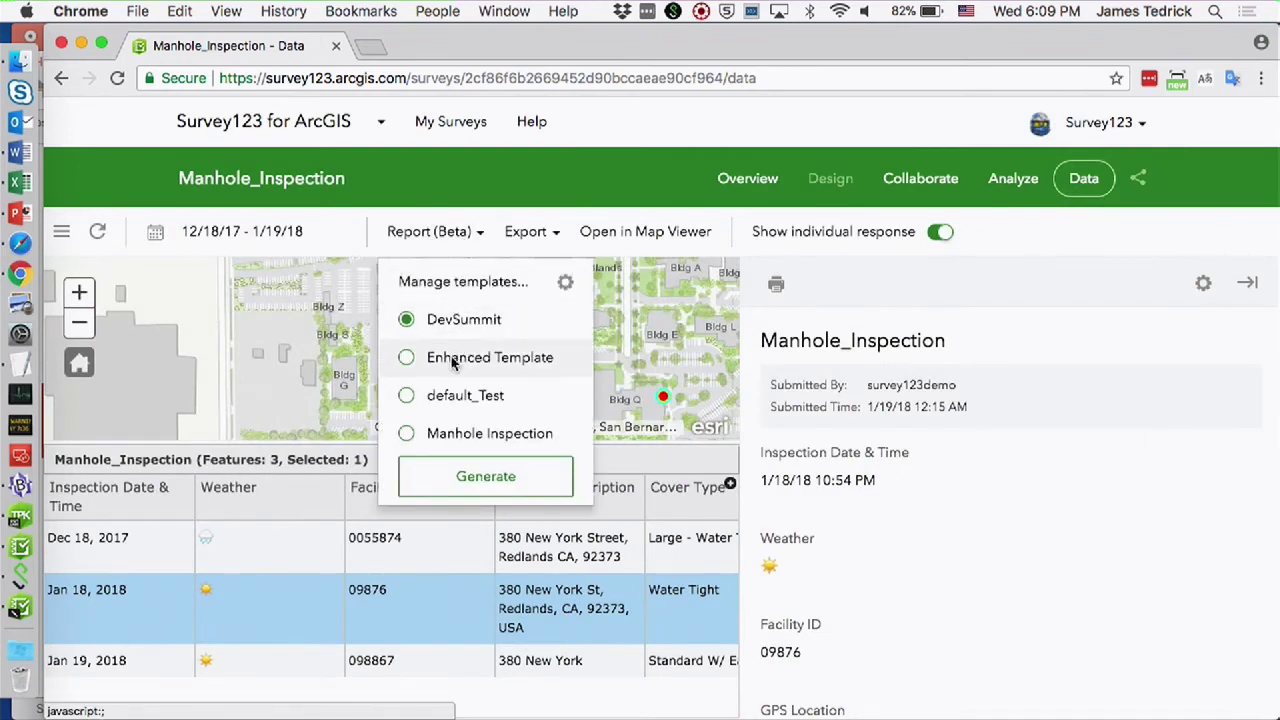
click(455, 480)
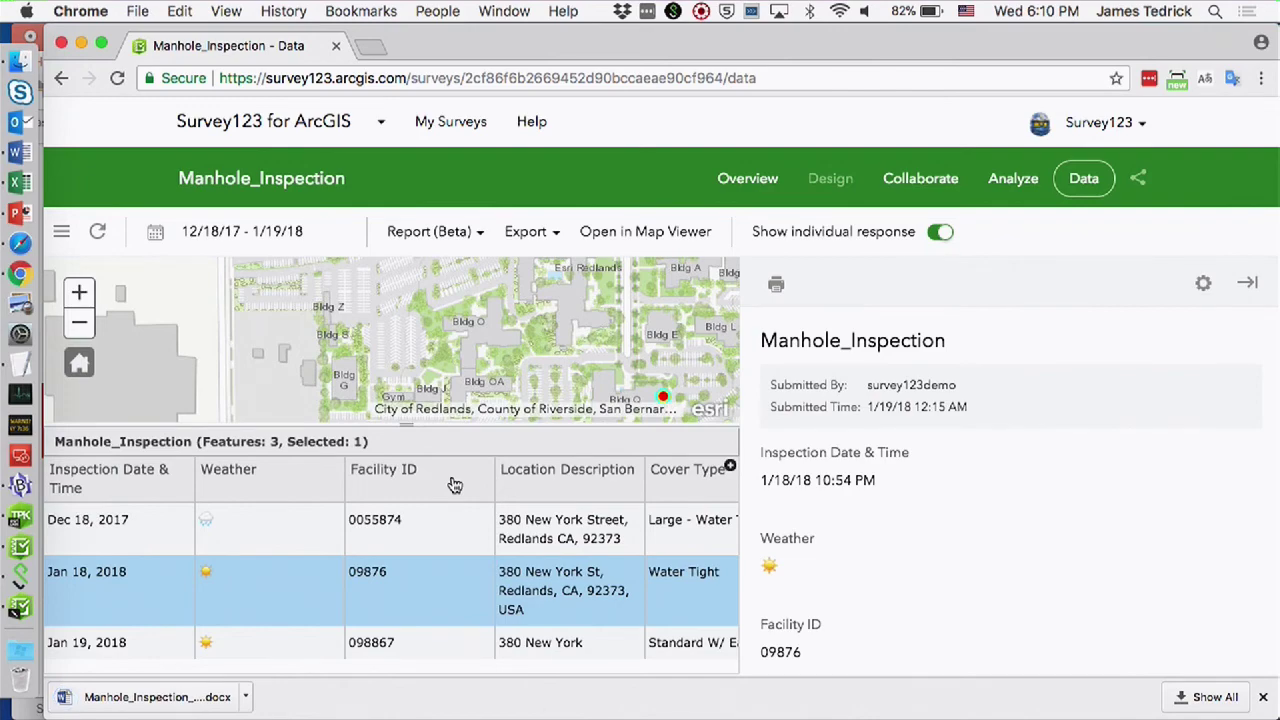
click(96, 702)
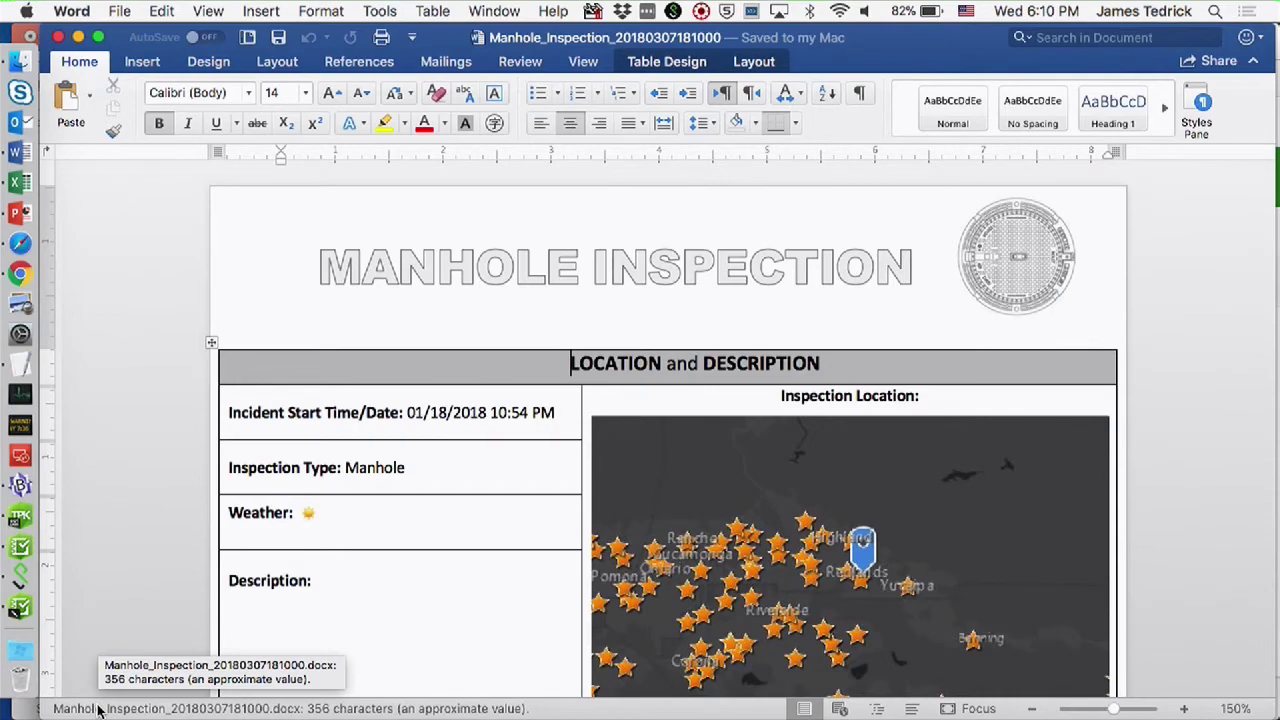
Scroll through the report's web map, manhole photo and Structural defect, then browse Word's template gallery
scroll(880, 420, down, 4)
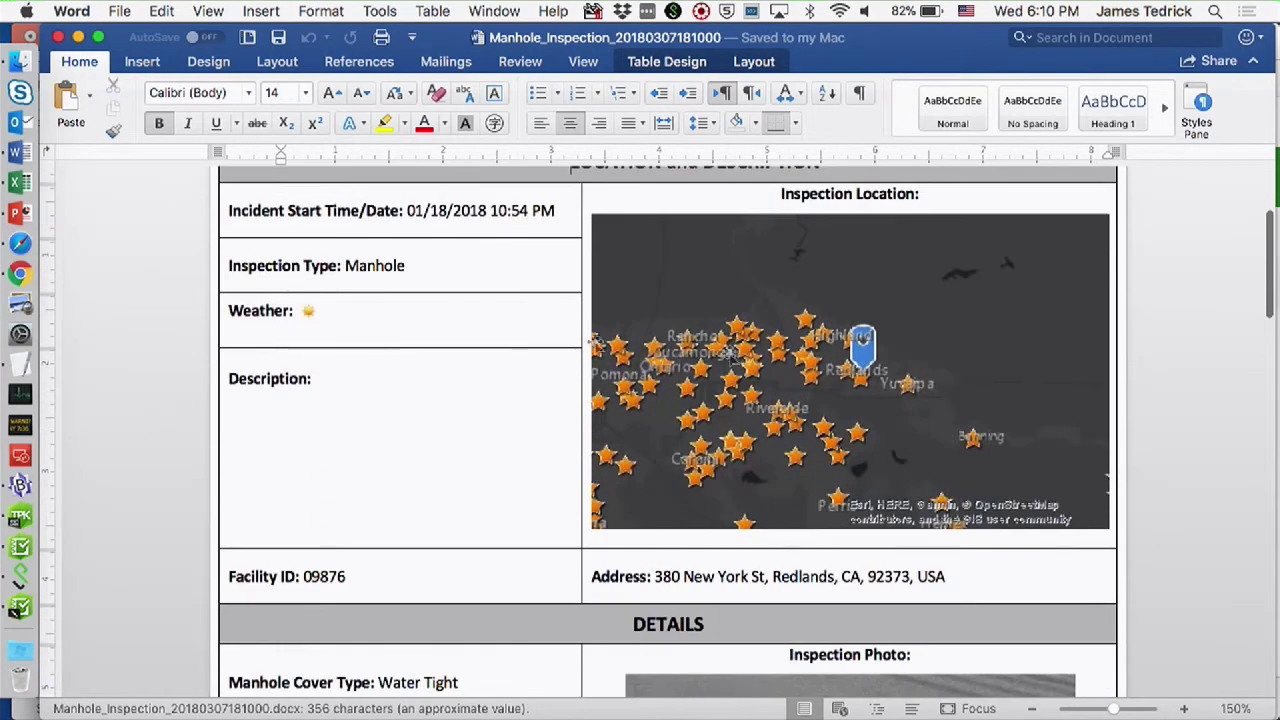
scroll(343, 337, down, 9)
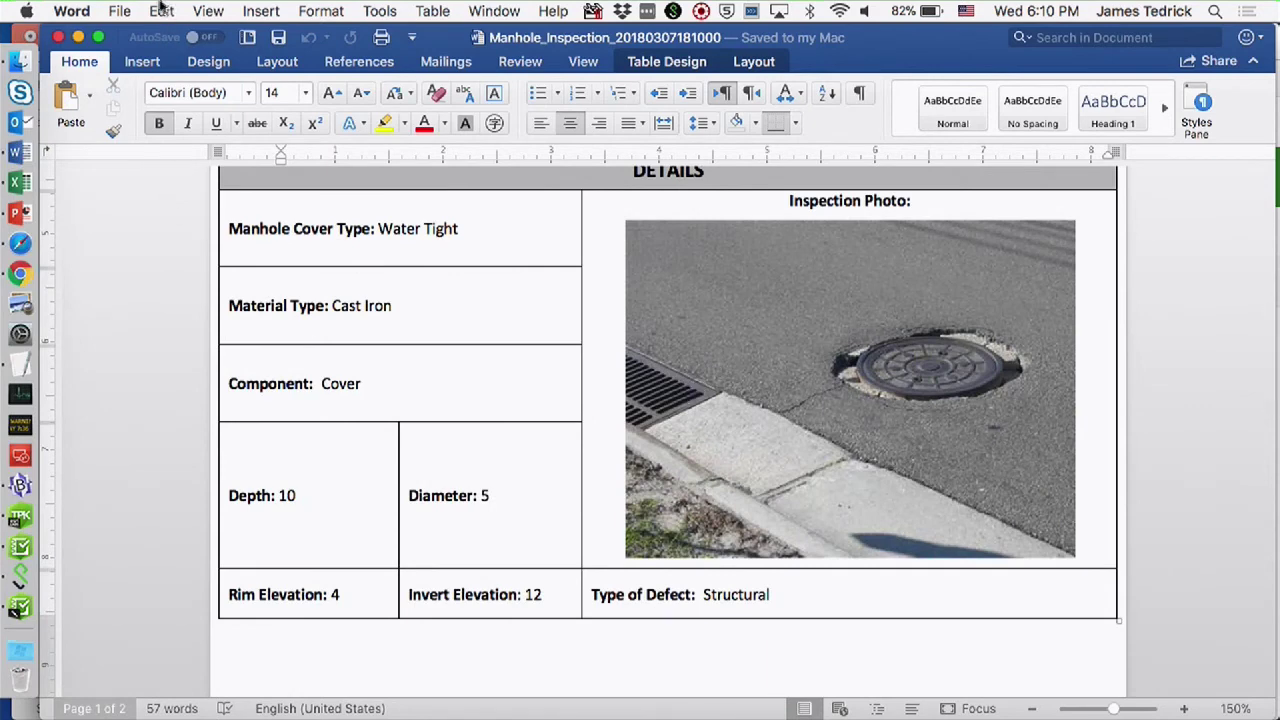
click(116, 10)
mouse_move(163, 98)
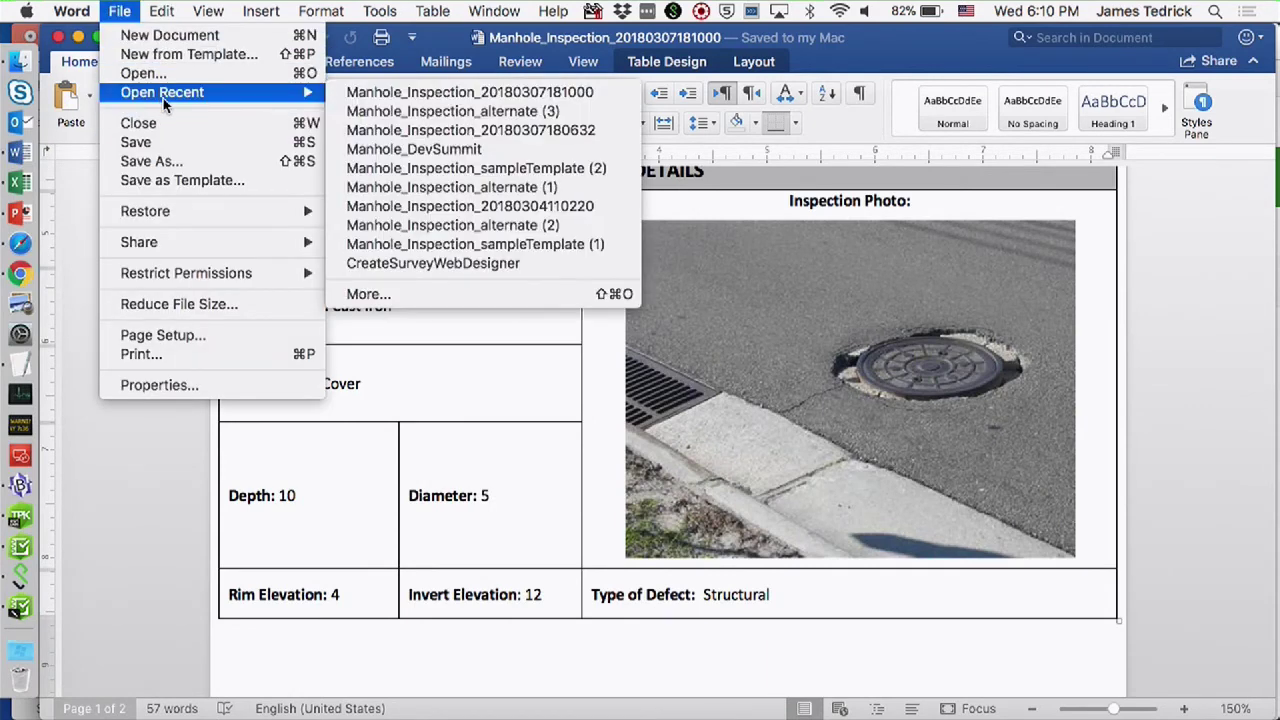
click(200, 54)
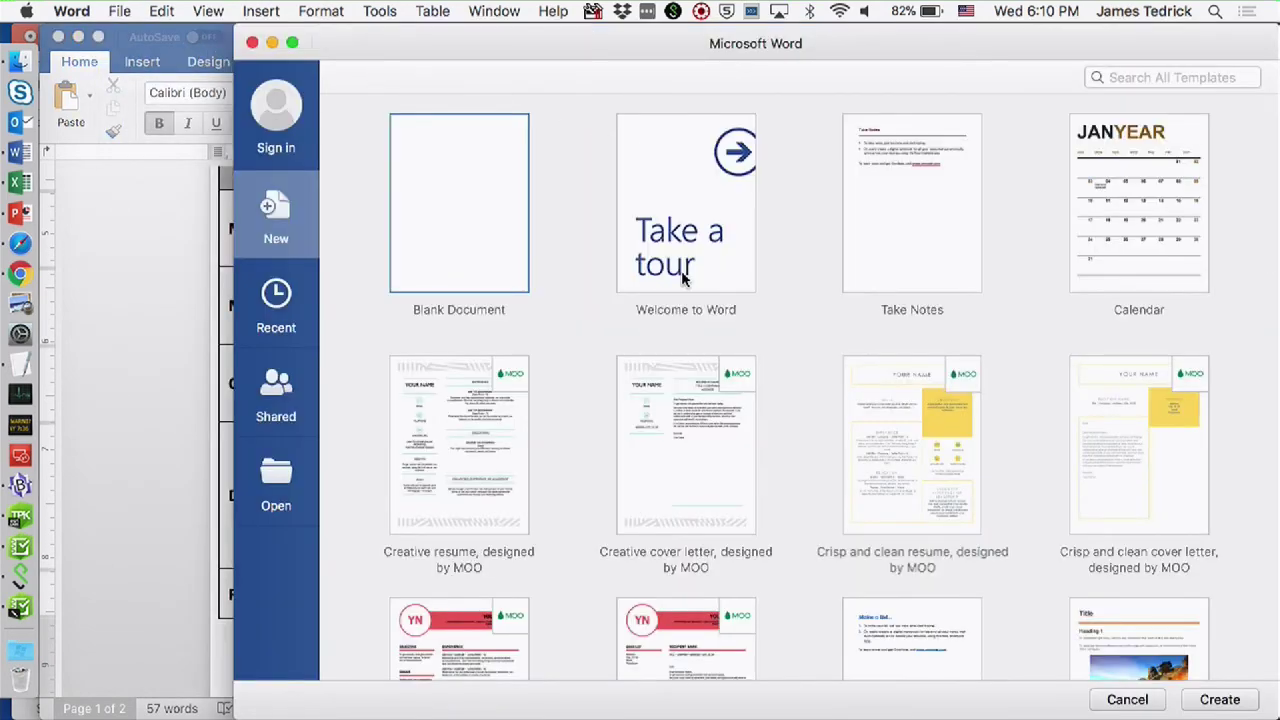
scroll(684, 278, down, 5)
scroll(684, 278, down, 3)
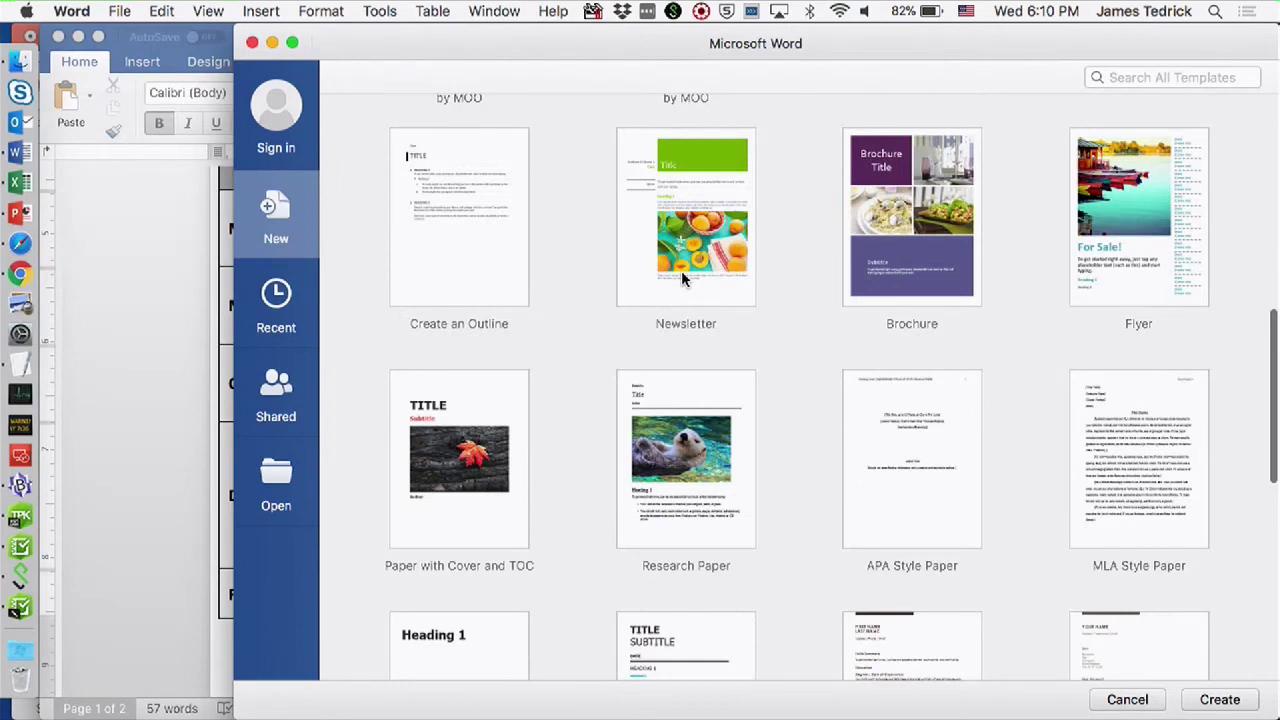
scroll(681, 278, down, 2)
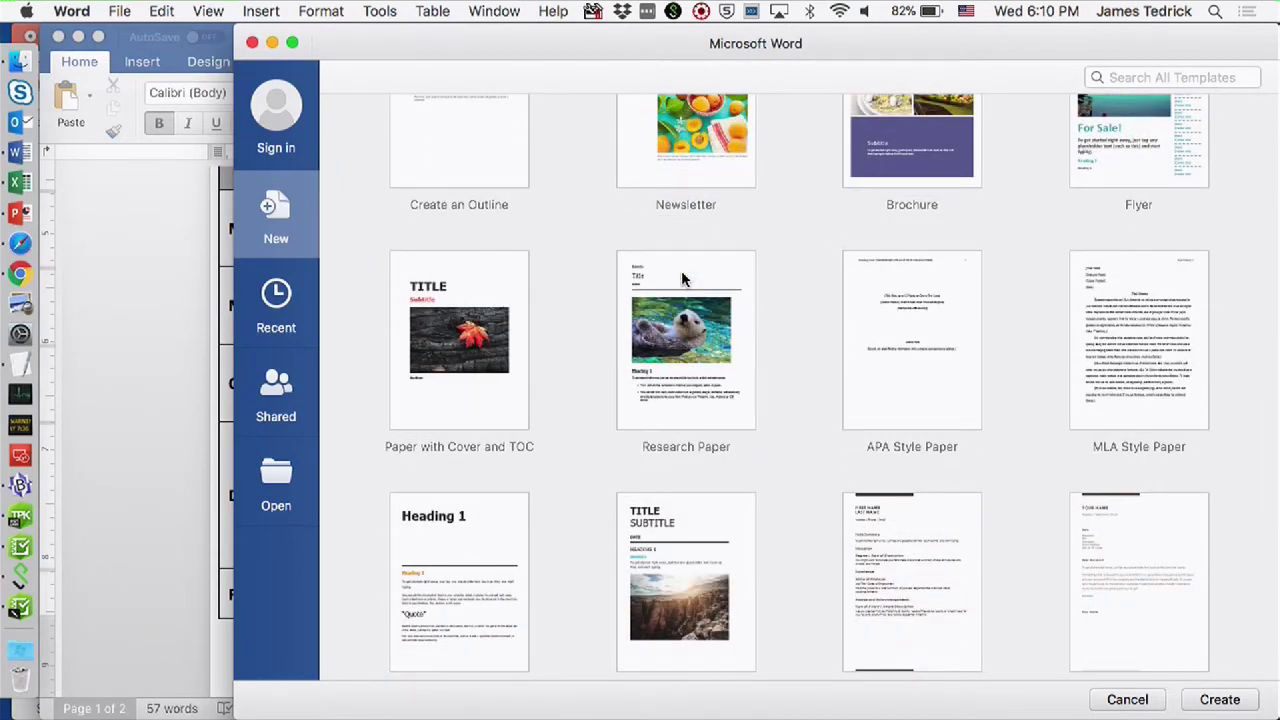
Dismiss the template gallery and return to the Survey123 Manhole_Inspection Data page's report templates
click(1125, 700)
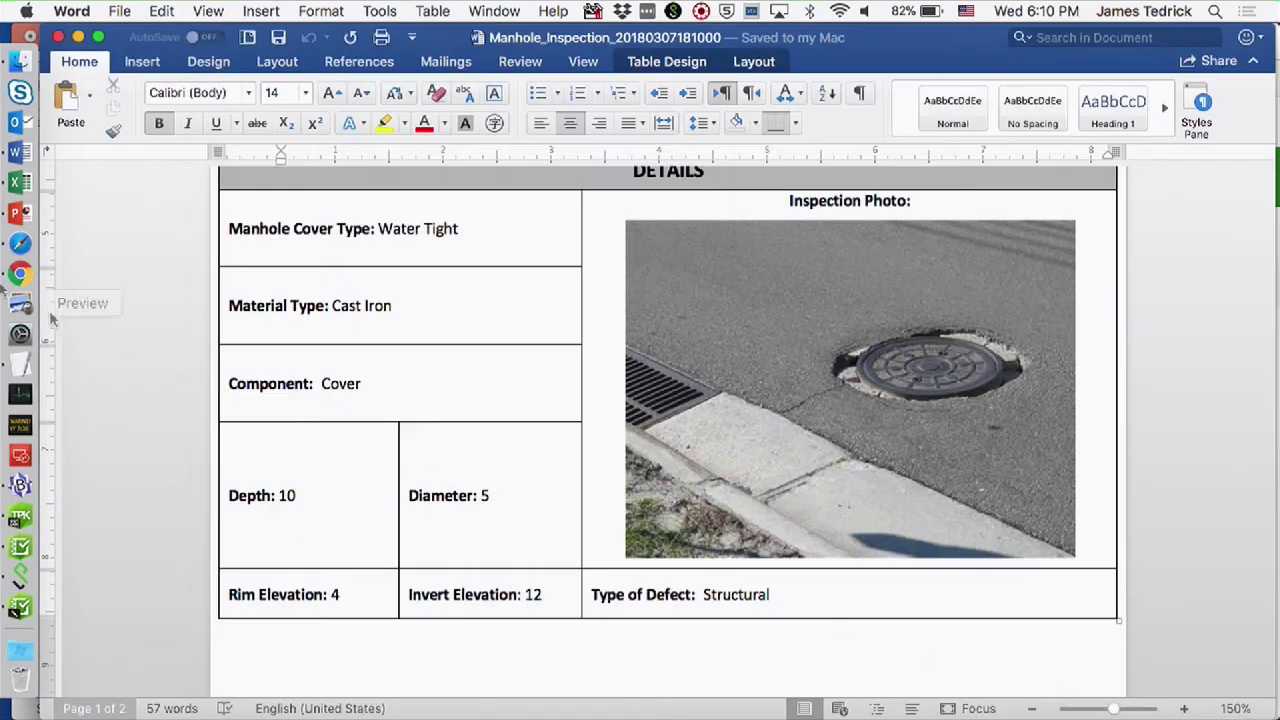
click(22, 276)
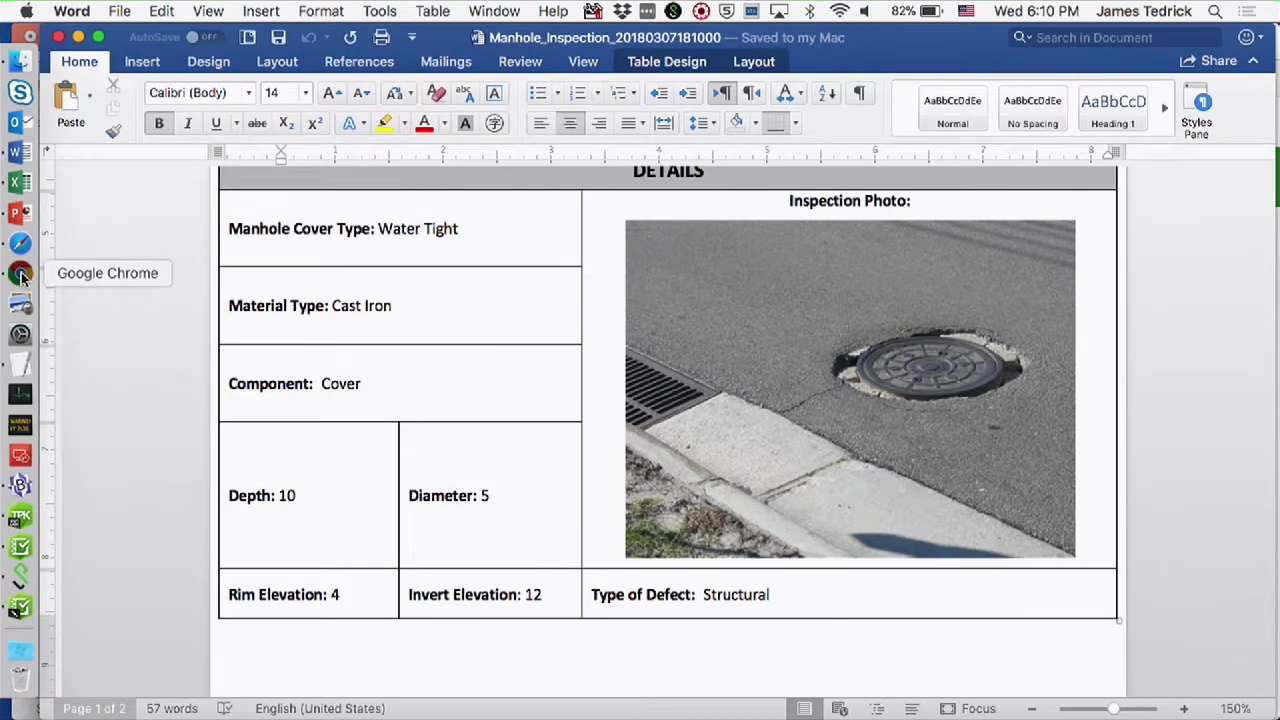
click(425, 237)
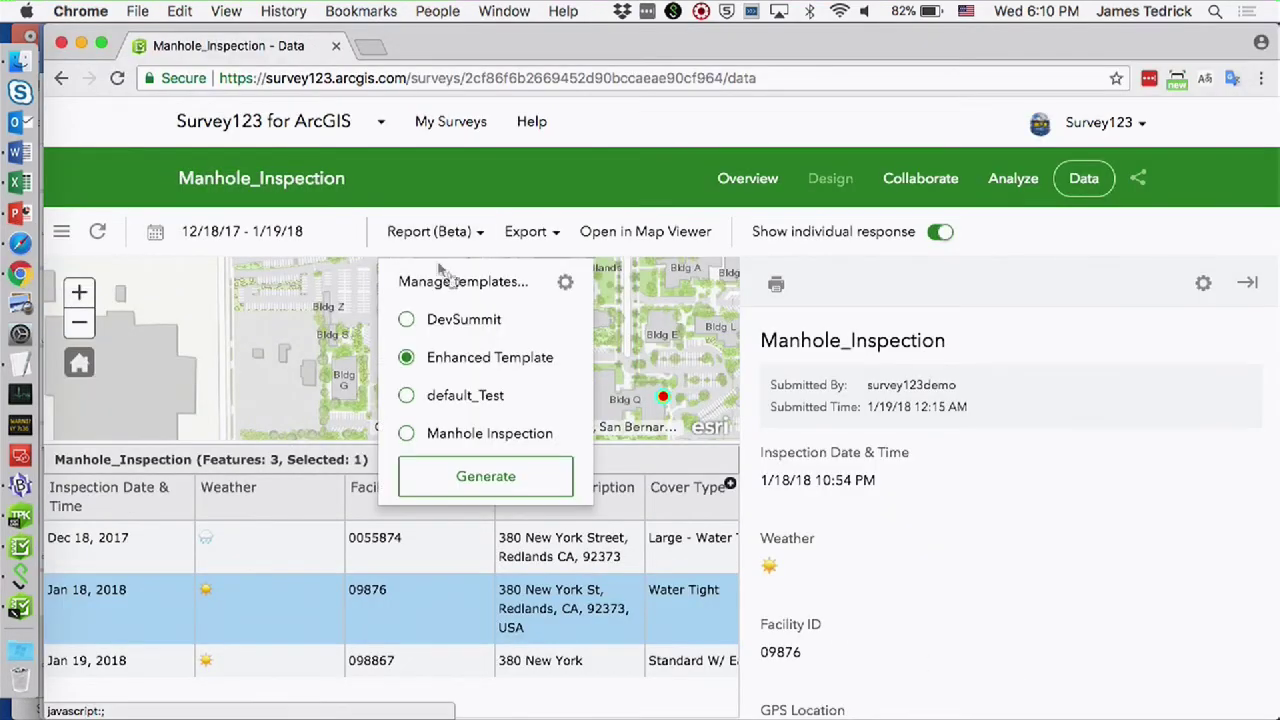
Start uploading a new report template, copy the Cover Type field code and view its syntax options
click(565, 282)
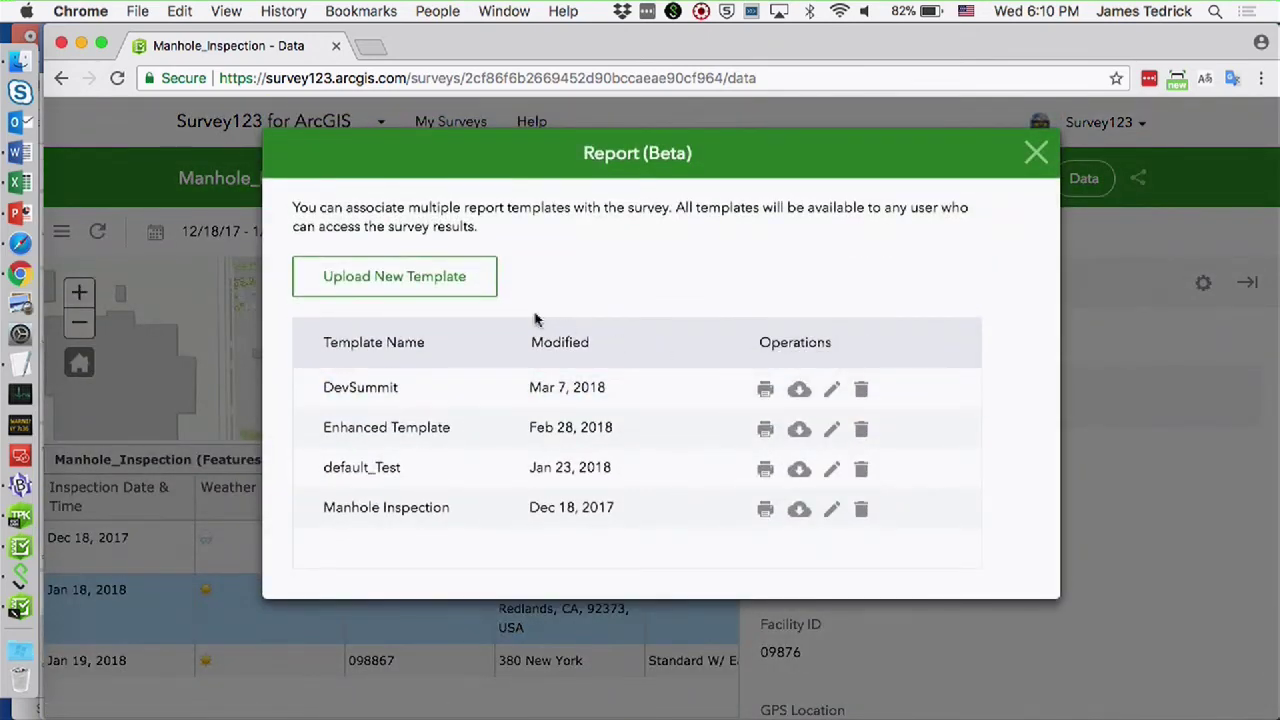
click(470, 286)
scroll(808, 458, down, 6)
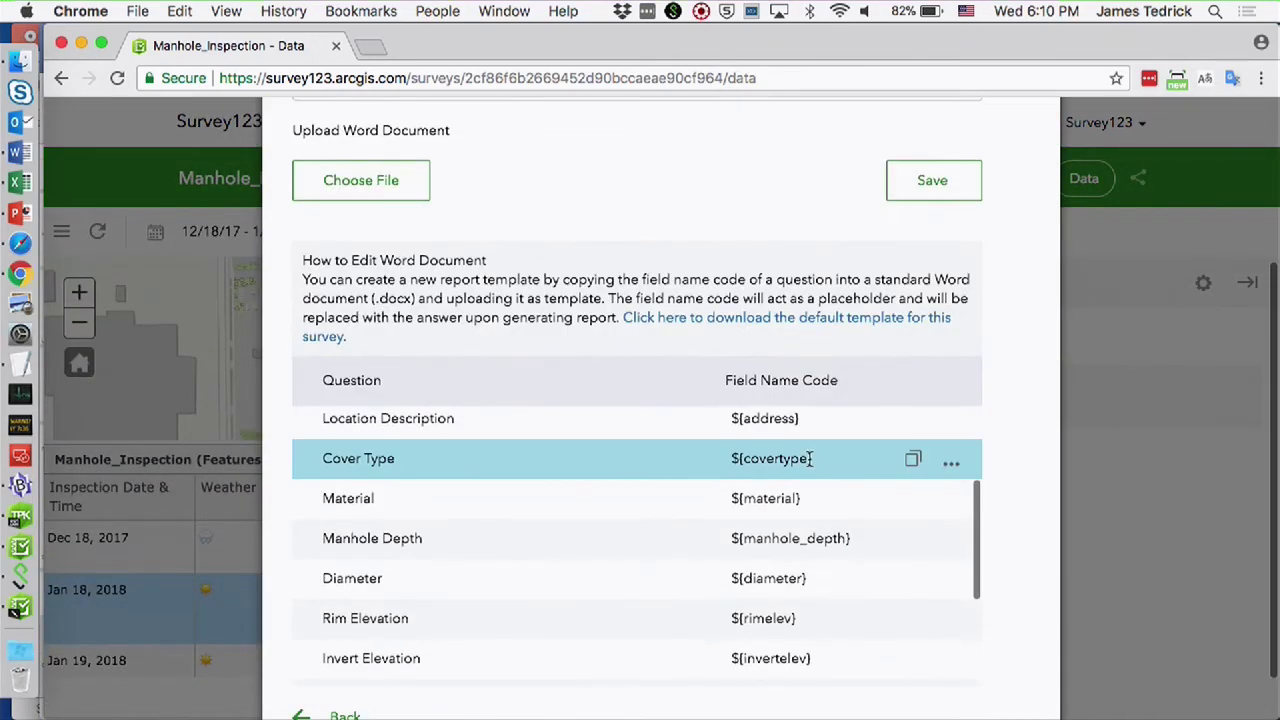
click(913, 461)
click(950, 464)
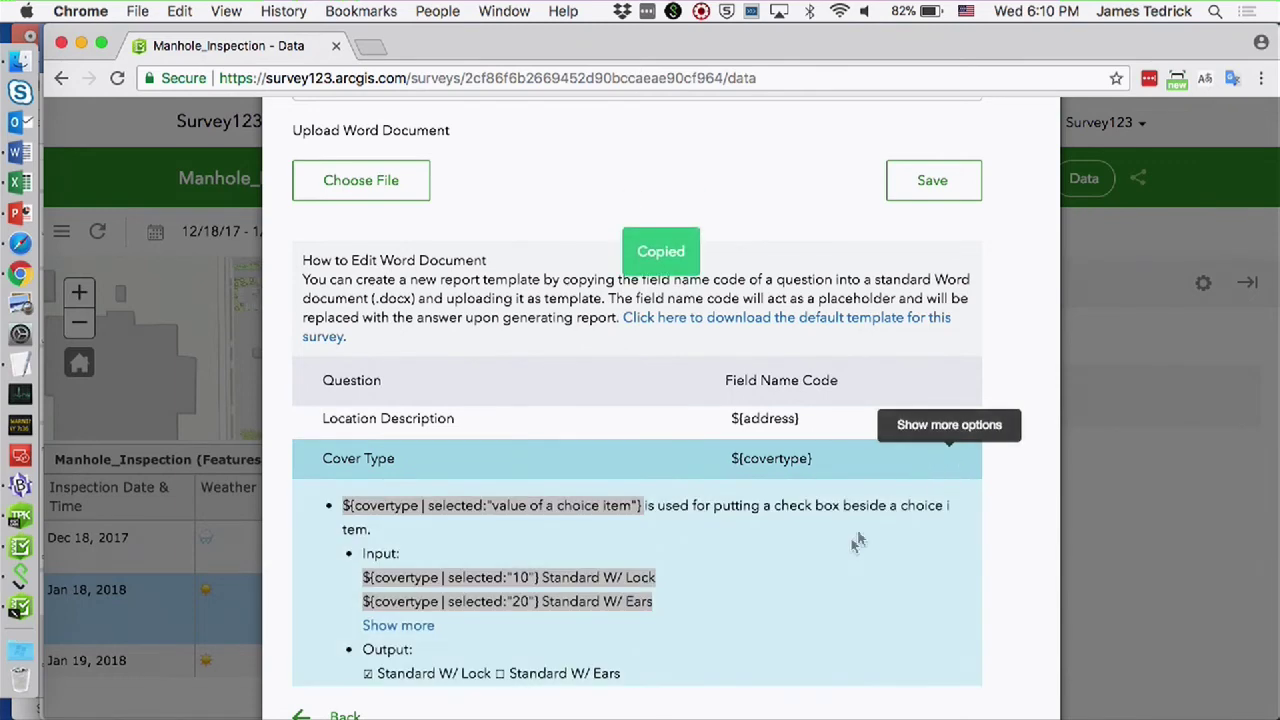
scroll(832, 551, down, 3)
scroll(832, 551, up, 2)
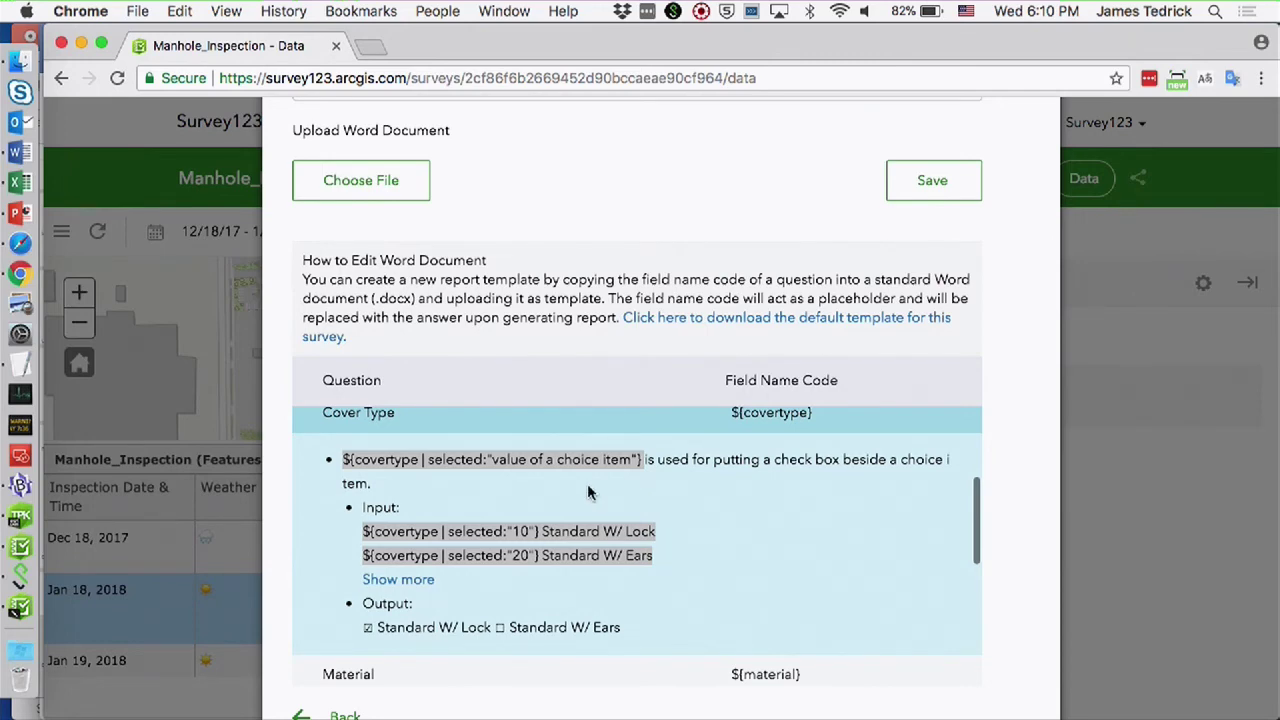
Expand the Photo field's size and getValue syntax help, then return to the PowerPoint slides
scroll(587, 485, down, 5)
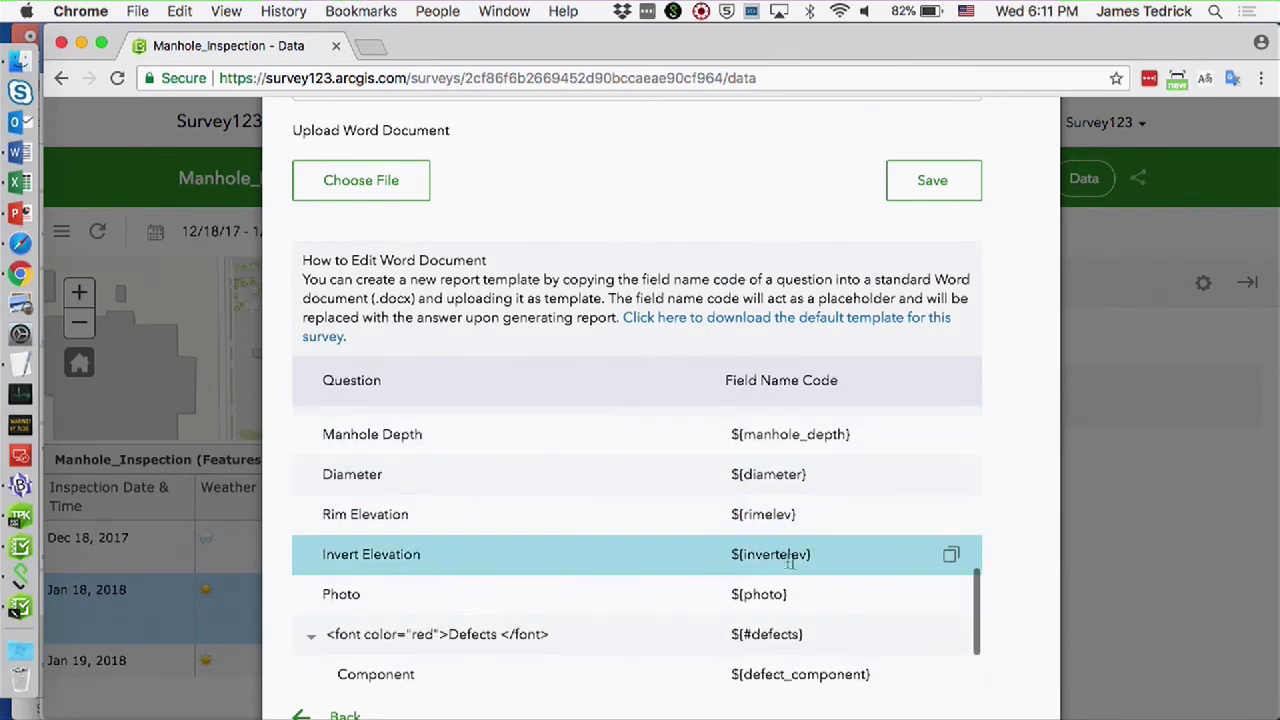
click(951, 597)
scroll(820, 612, down, 1)
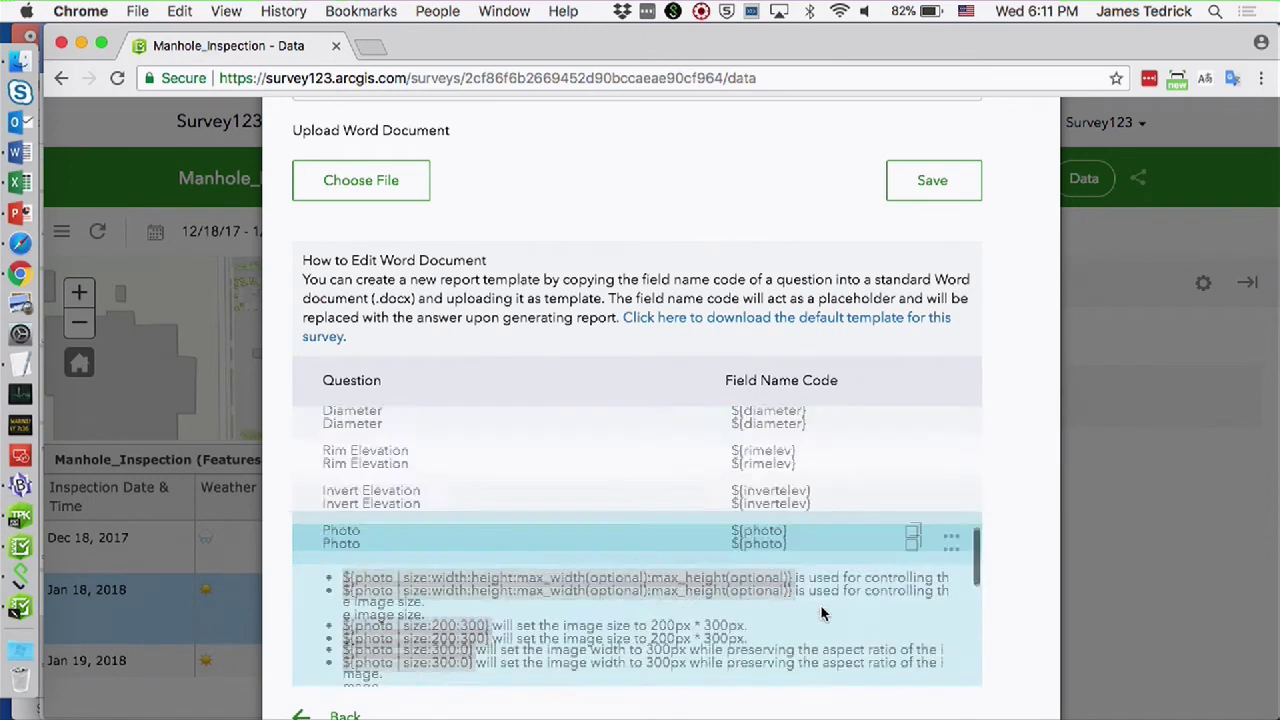
scroll(821, 612, down, 3)
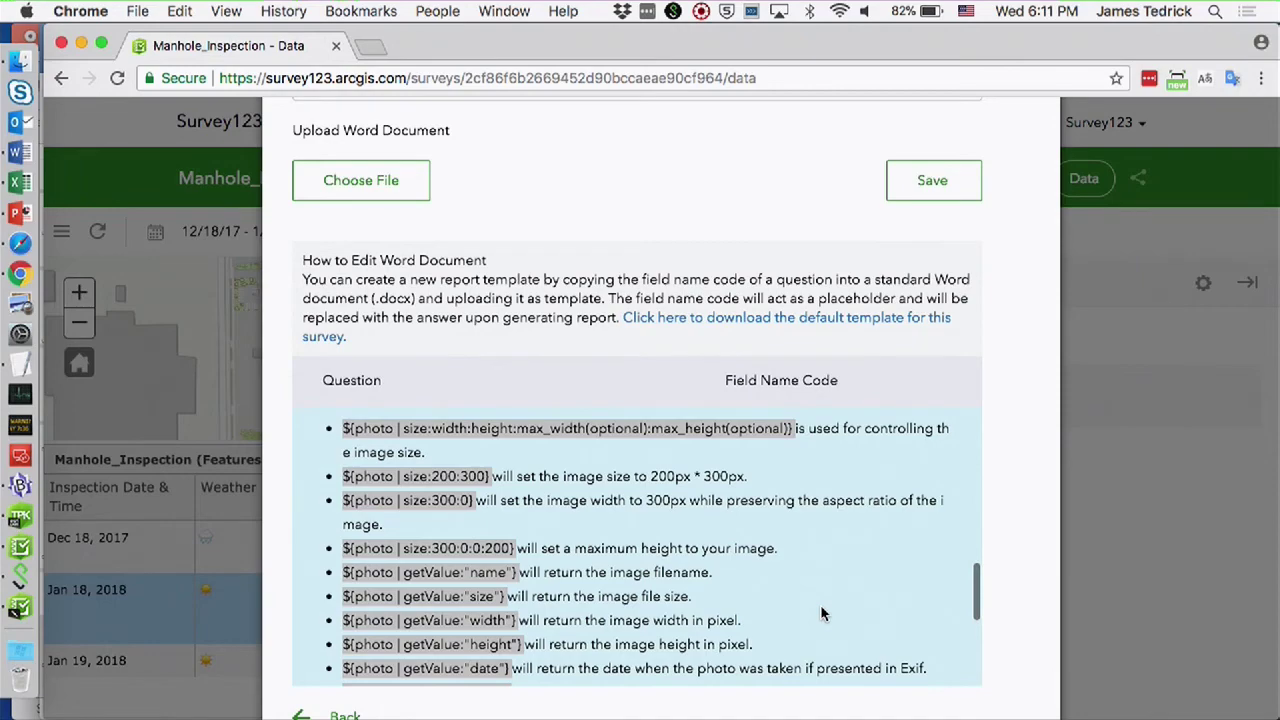
scroll(820, 613, down, 2)
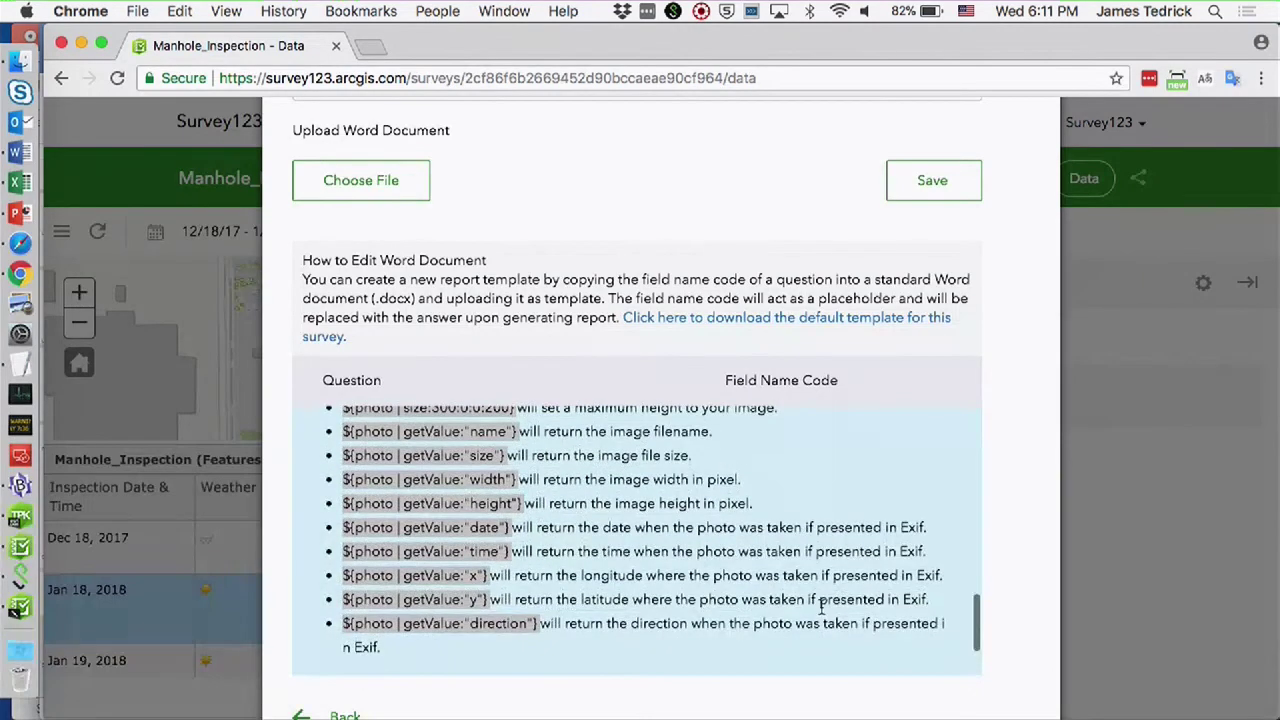
scroll(820, 606, up, 1)
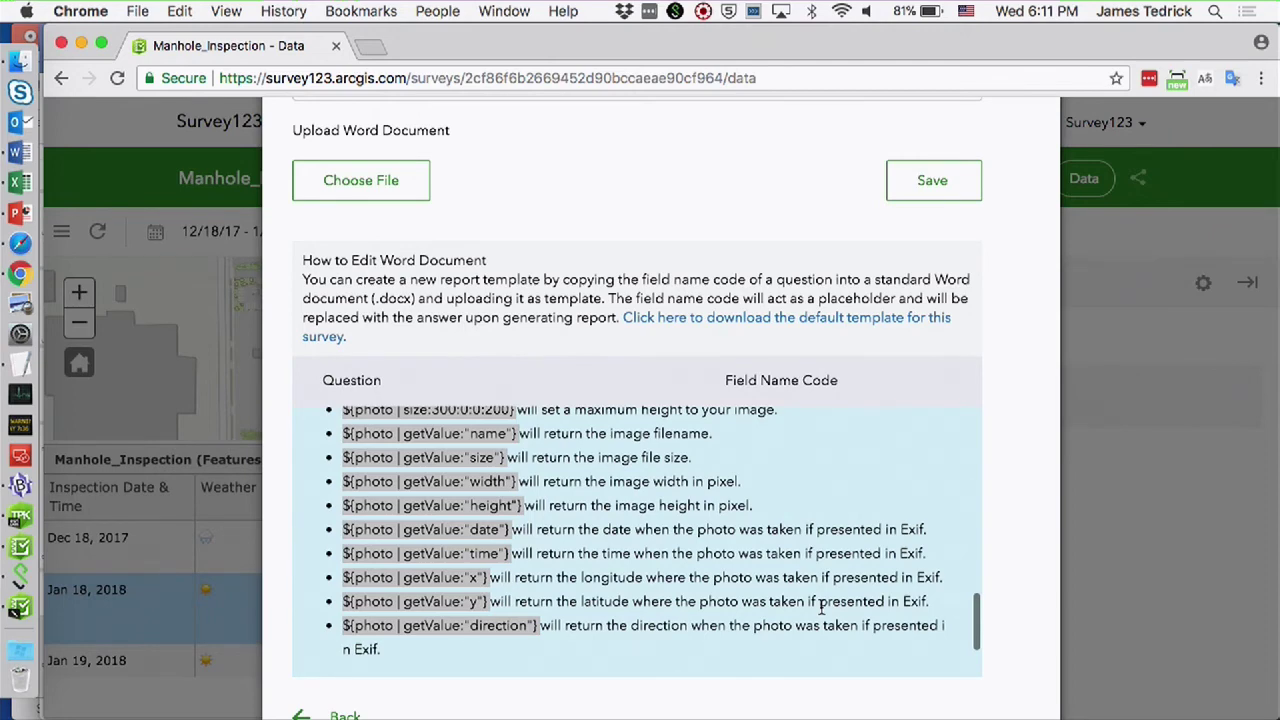
click(20, 212)
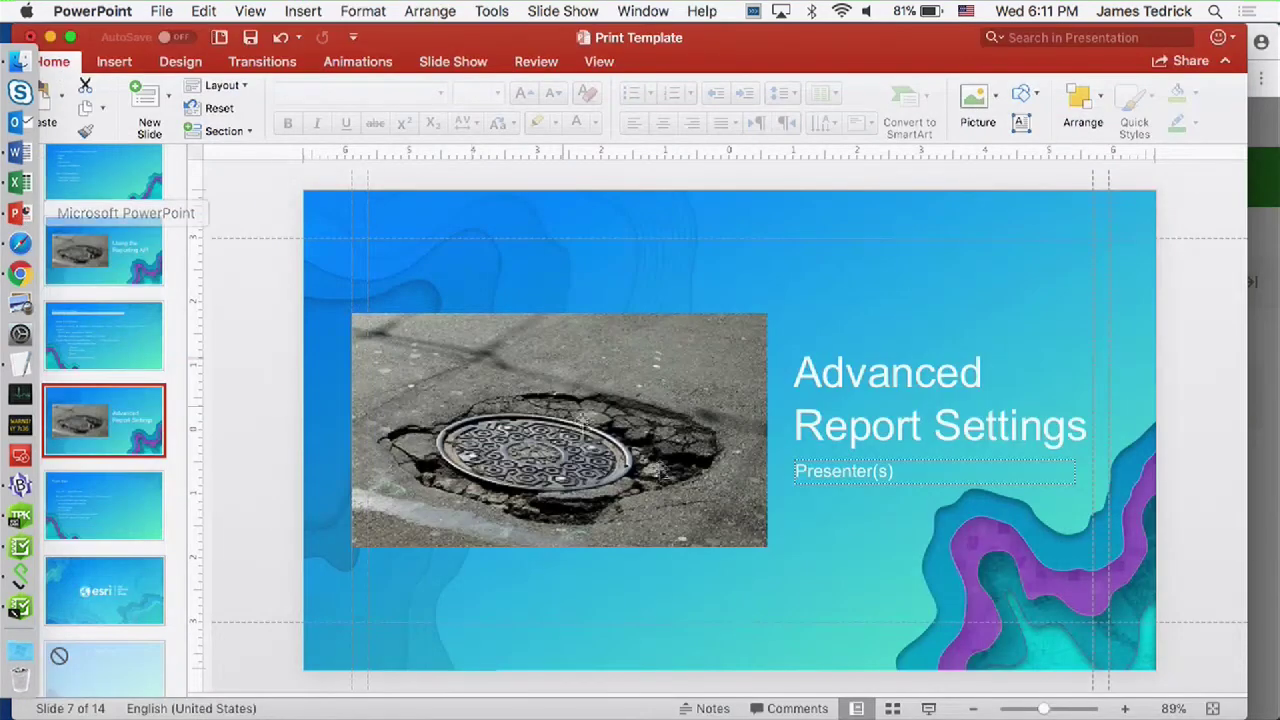